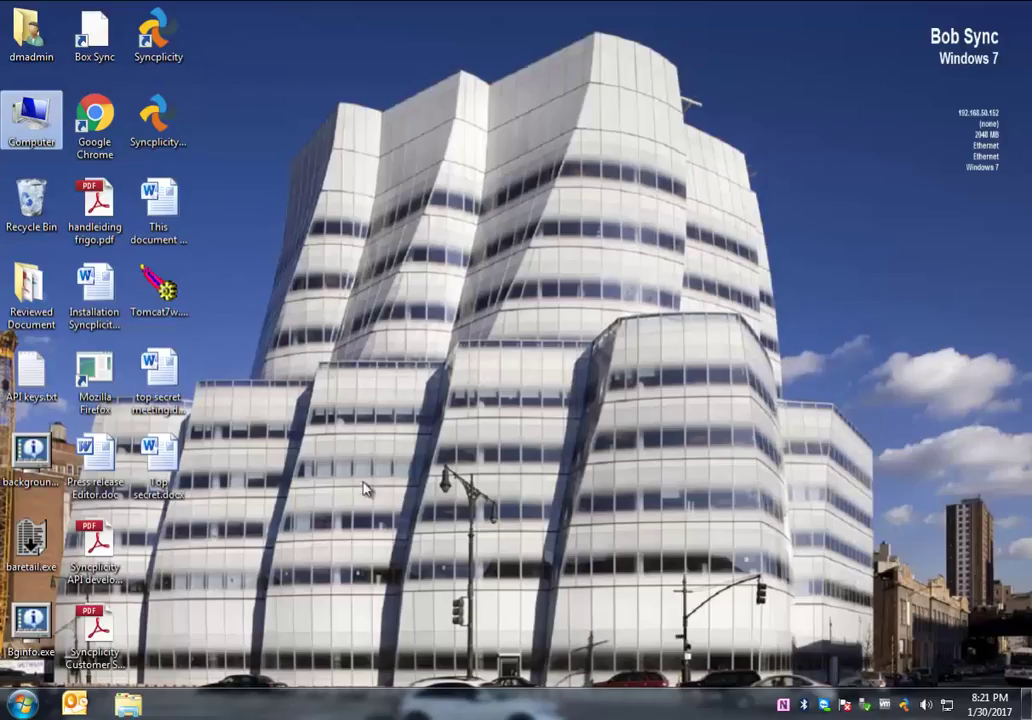
Step: Open a file browser window and view the contents of the profile's Documents and Syncplicity Folders
{"action": "left_click", "coordinate": [137, 706]}
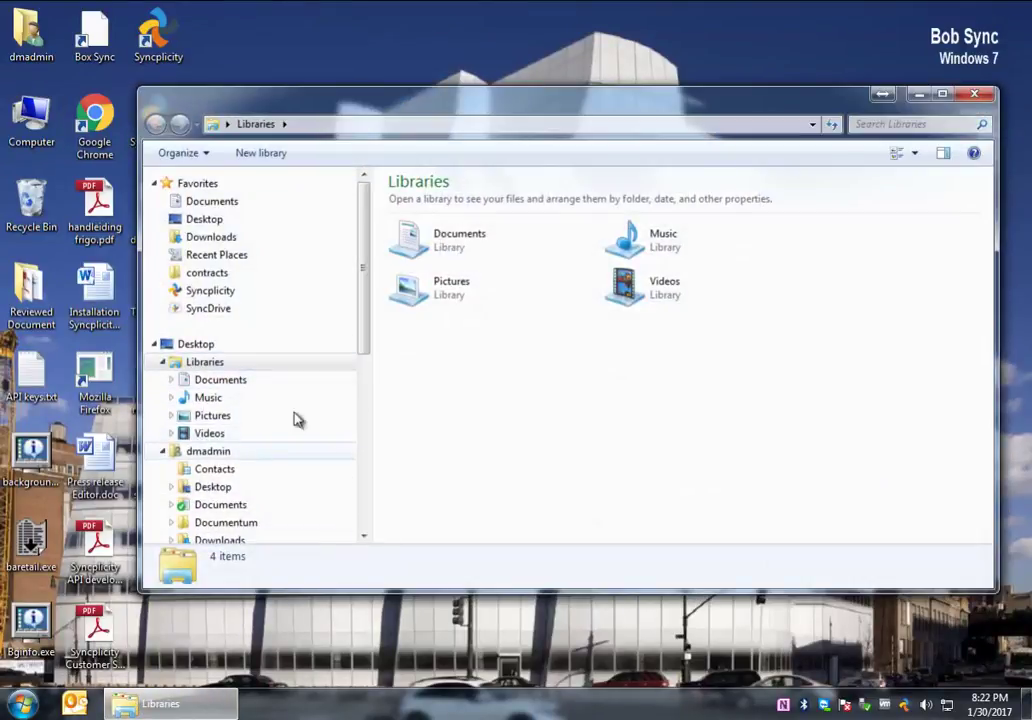
{"action": "left_click_drag", "start_coordinate": [364, 341], "coordinate": [359, 396]}
{"action": "left_click", "coordinate": [220, 374]}
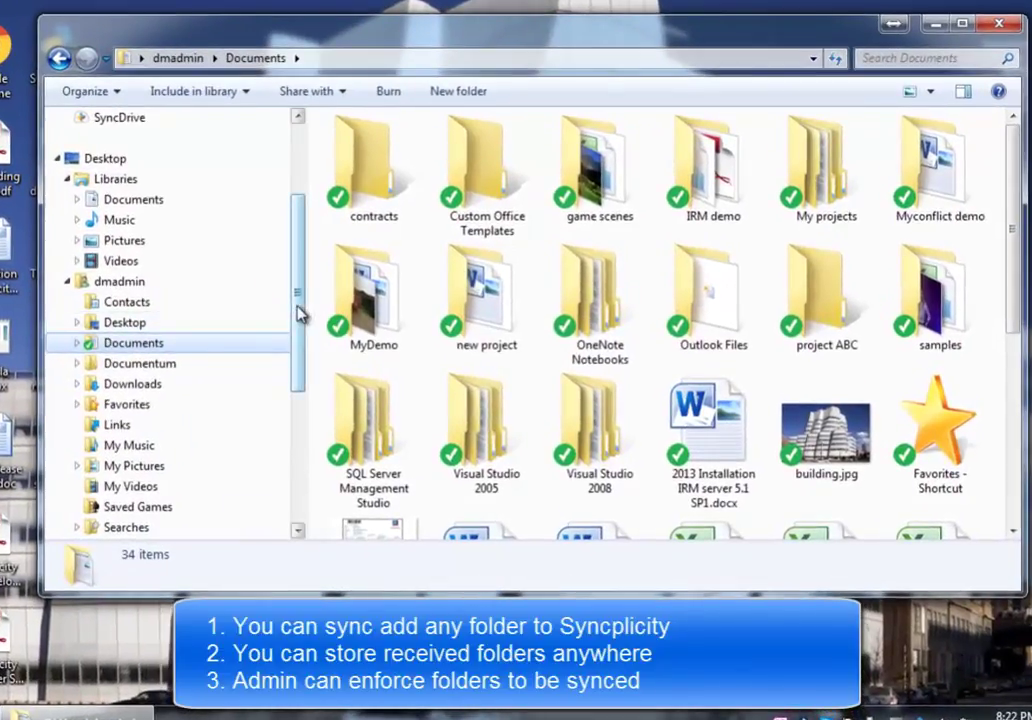
{"action": "left_click_drag", "start_coordinate": [300, 314], "coordinate": [297, 368]}
{"action": "left_click", "coordinate": [170, 426]}
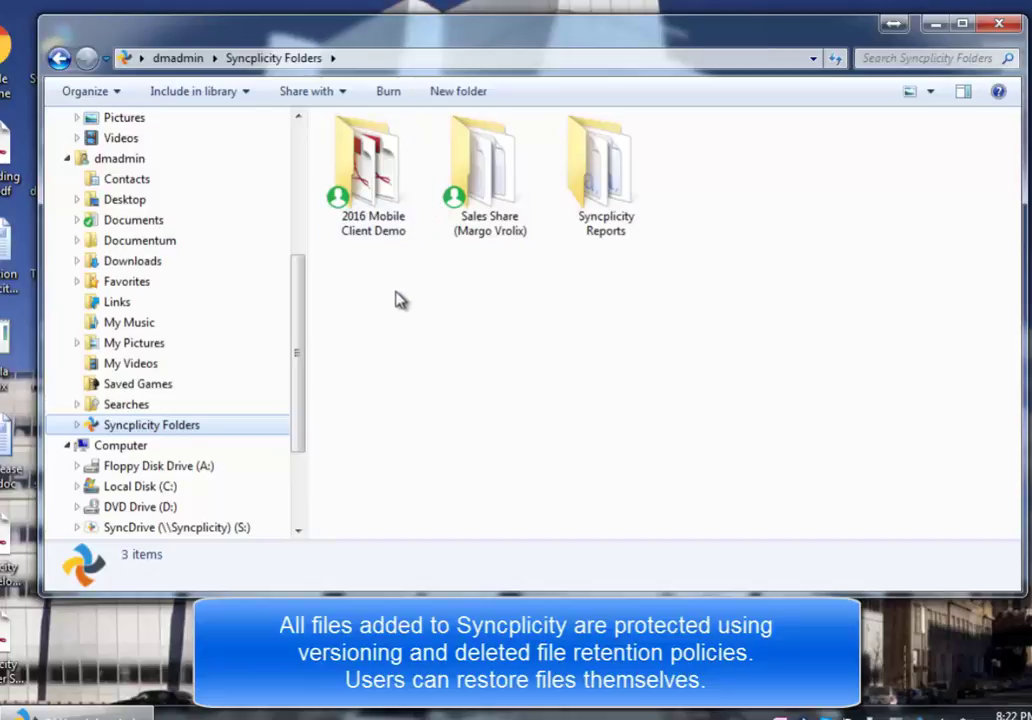
Step: Open the SyncDrive (S:) drive and expand it in the folder tree
{"action": "left_click_drag", "start_coordinate": [300, 327], "coordinate": [300, 369]}
{"action": "left_click", "coordinate": [190, 447]}
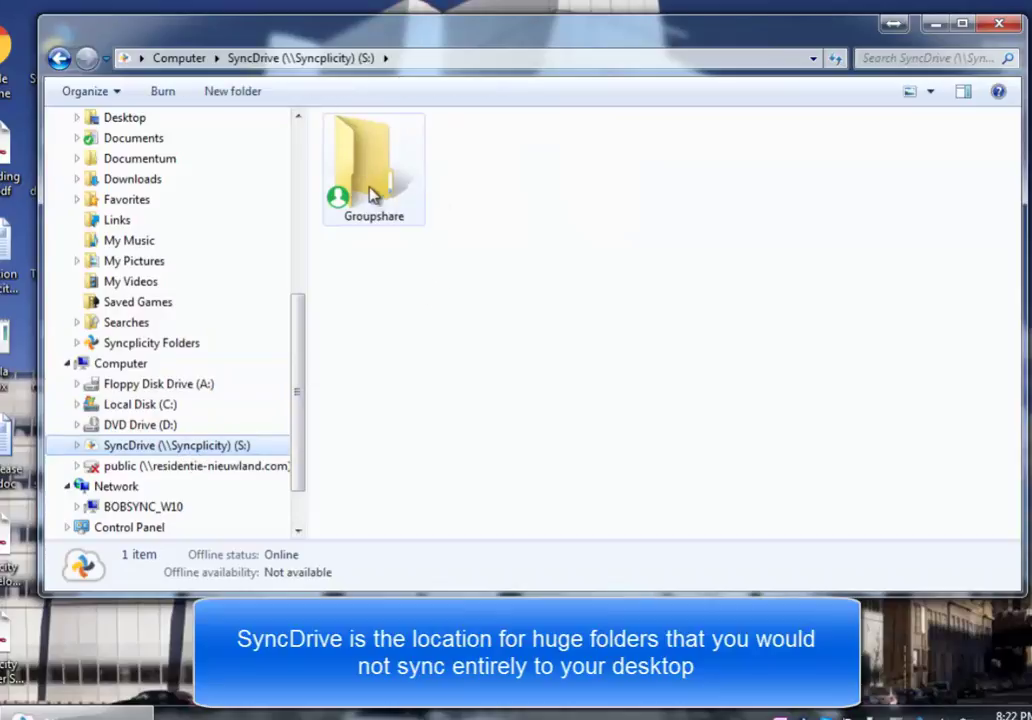
{"action": "left_click", "coordinate": [80, 446]}
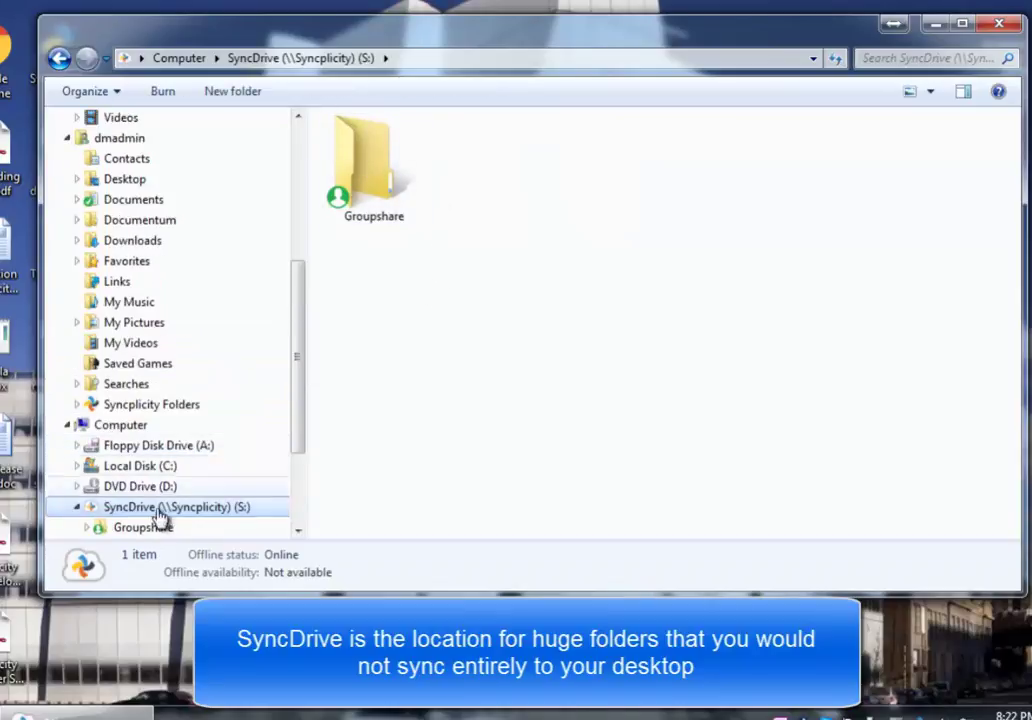
{"action": "left_click_drag", "start_coordinate": [296, 412], "coordinate": [295, 477]}
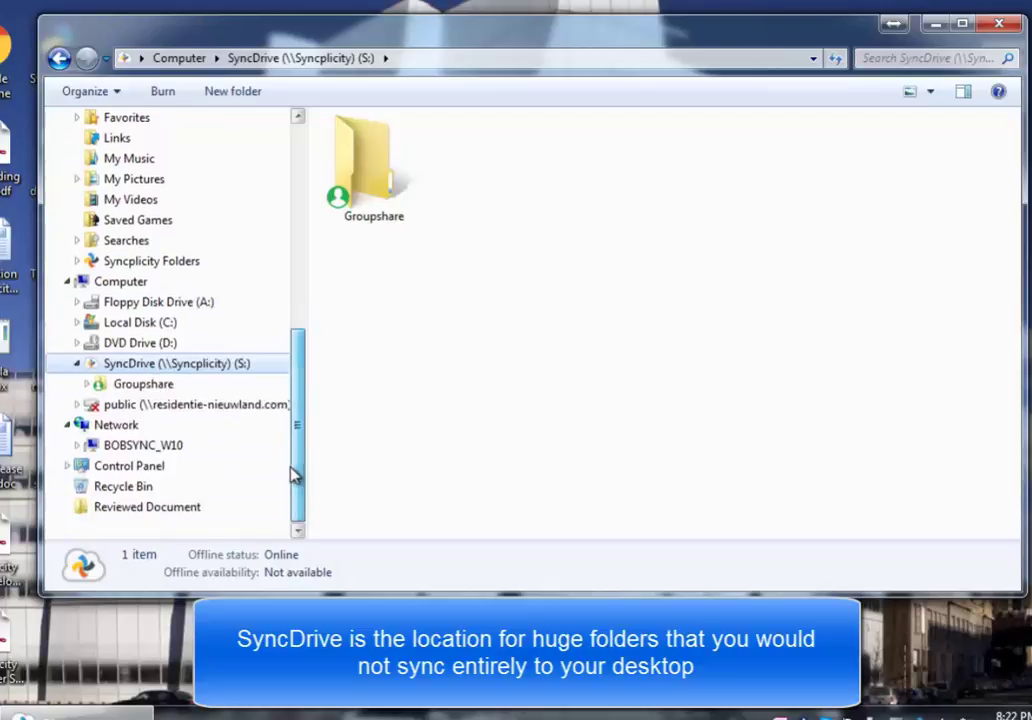
Step: Examine the size and contents of the Groupshare folder in its properties, leaving them unmodified
{"action": "right_click", "coordinate": [162, 386]}
{"action": "left_click", "coordinate": [260, 679]}
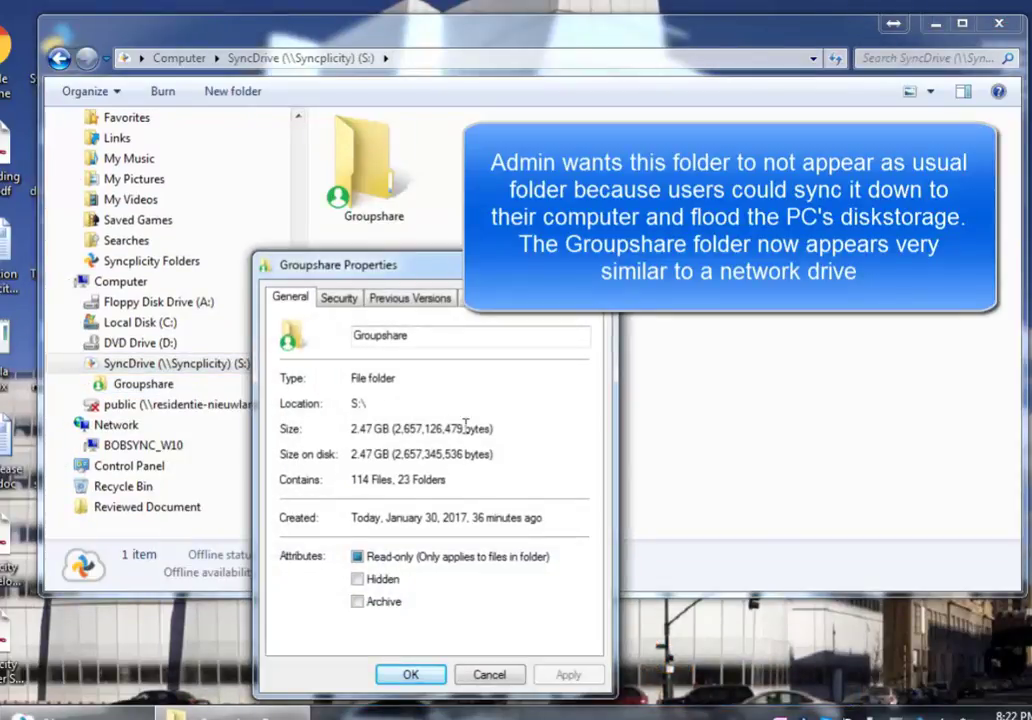
{"action": "left_click", "coordinate": [512, 677]}
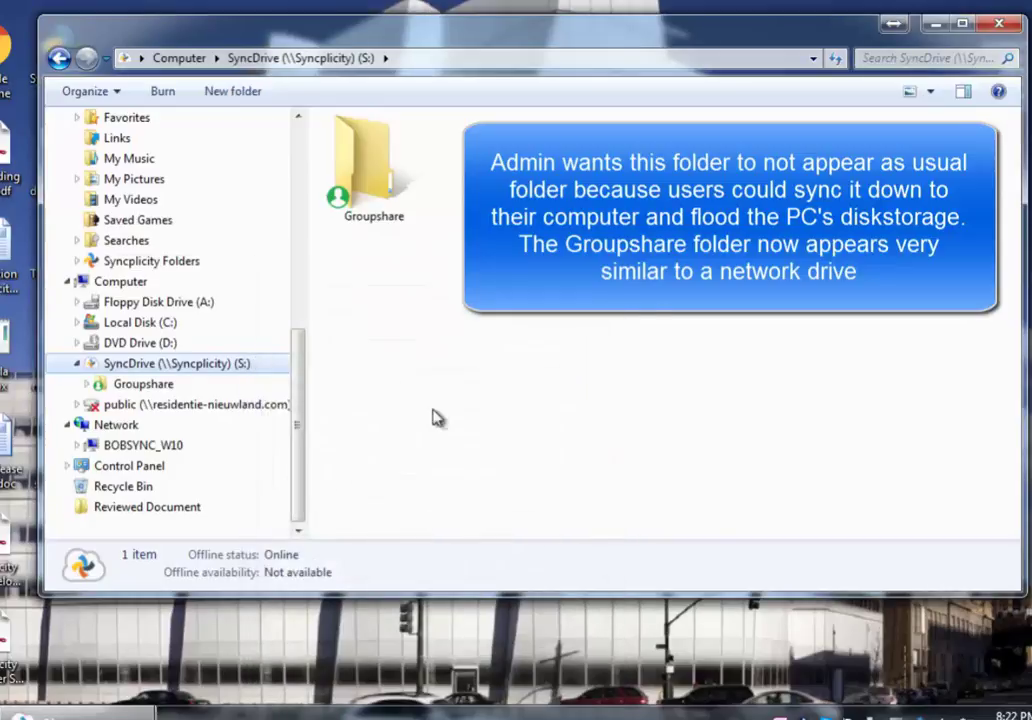
Step: Expand Groupshare and browse through Presentations to the Syncplicity SyncDrive folder
{"action": "left_click", "coordinate": [88, 386]}
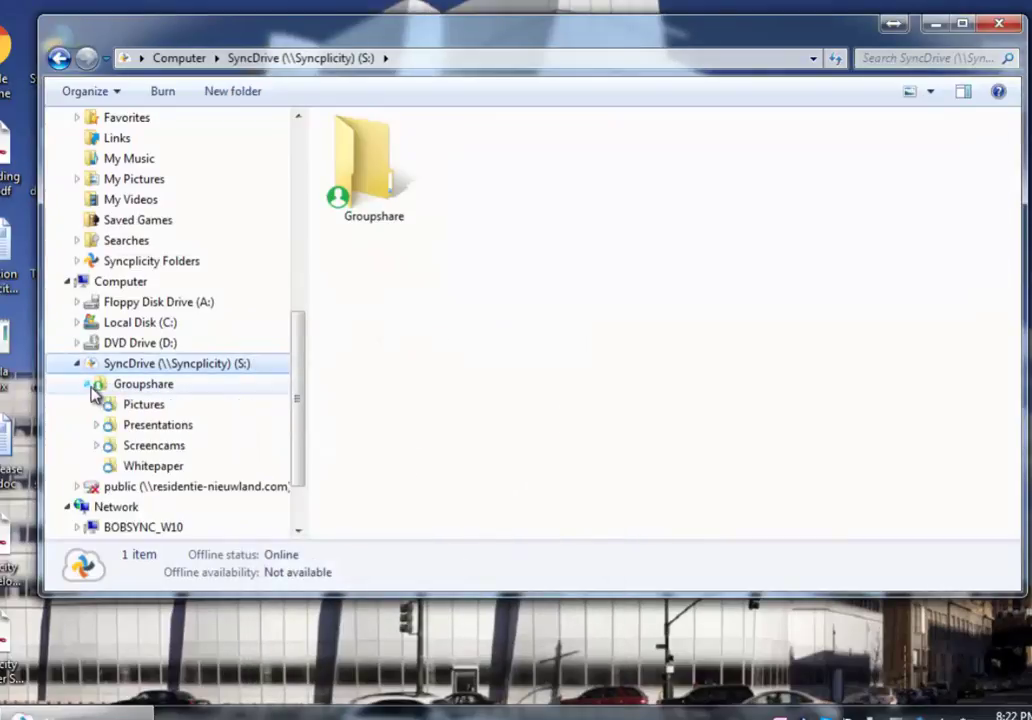
{"action": "left_click", "coordinate": [160, 388]}
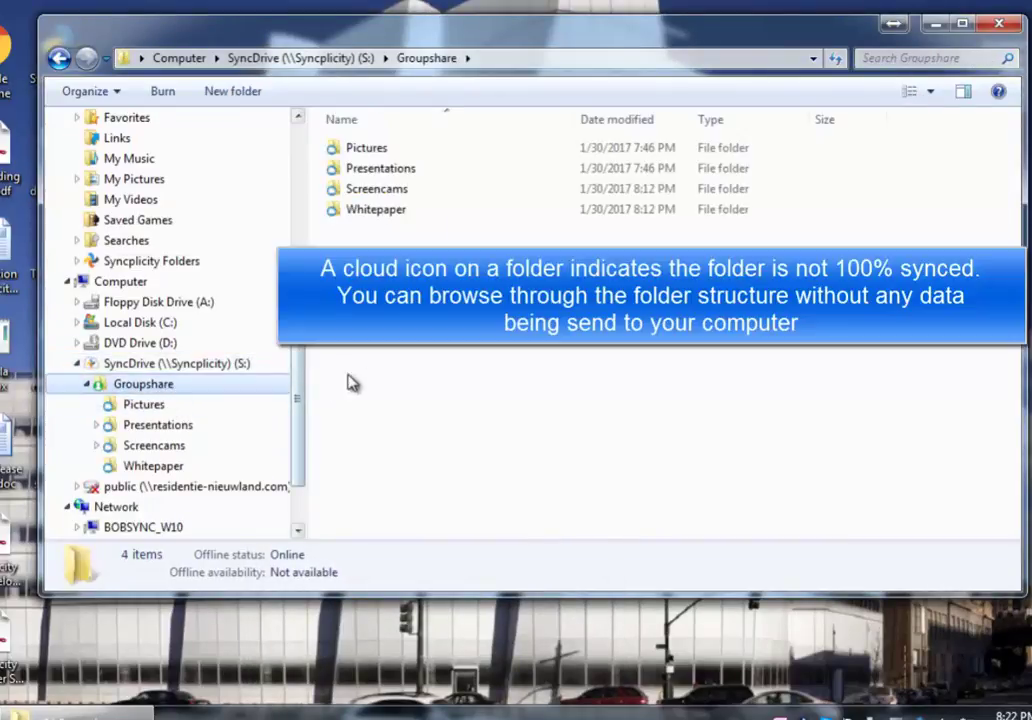
{"action": "double_click", "coordinate": [368, 172]}
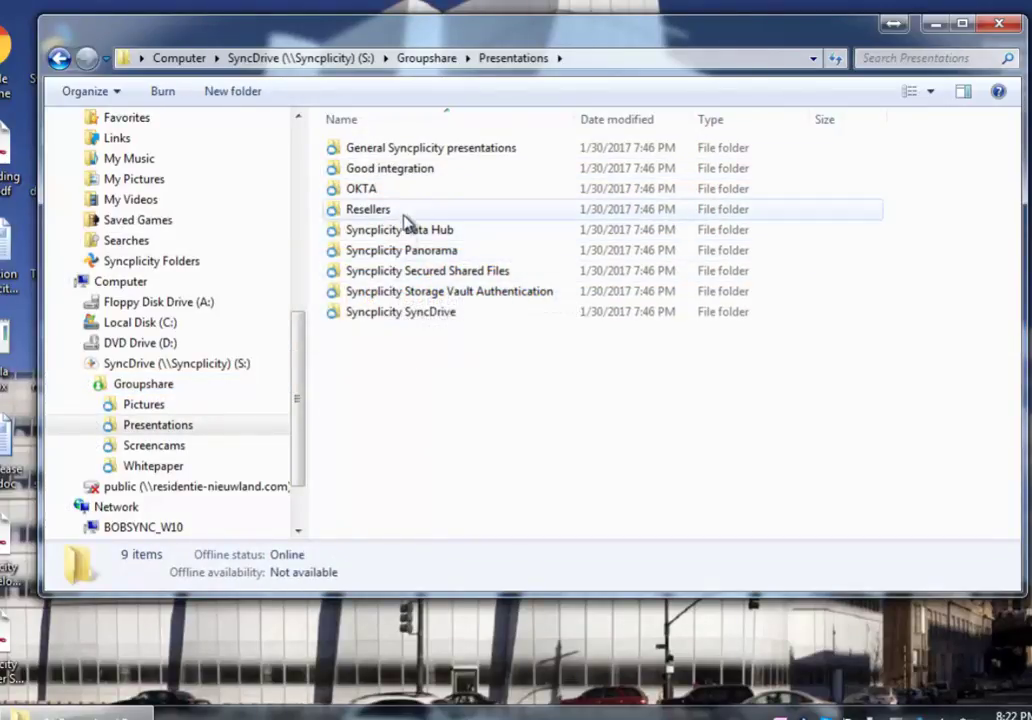
{"action": "left_click", "coordinate": [408, 314]}
{"action": "double_click", "coordinate": [408, 314]}
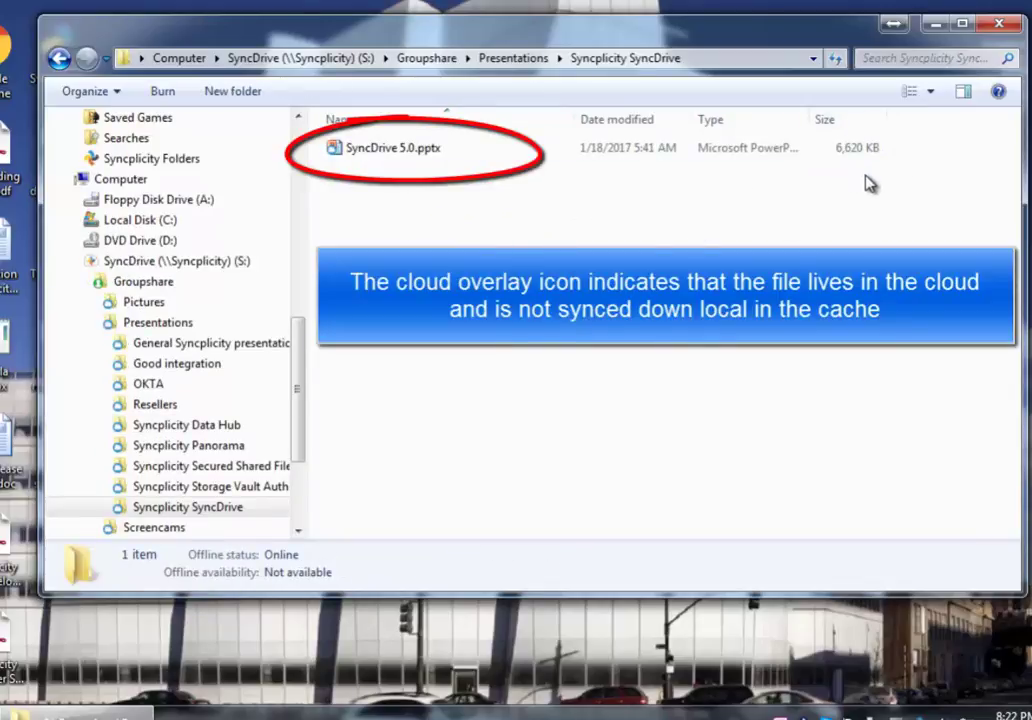
Step: Open SyncDrive 5.0.pptx from the cloud, leave the slide master view, look through the slides and close the presentation
{"action": "double_click", "coordinate": [396, 157]}
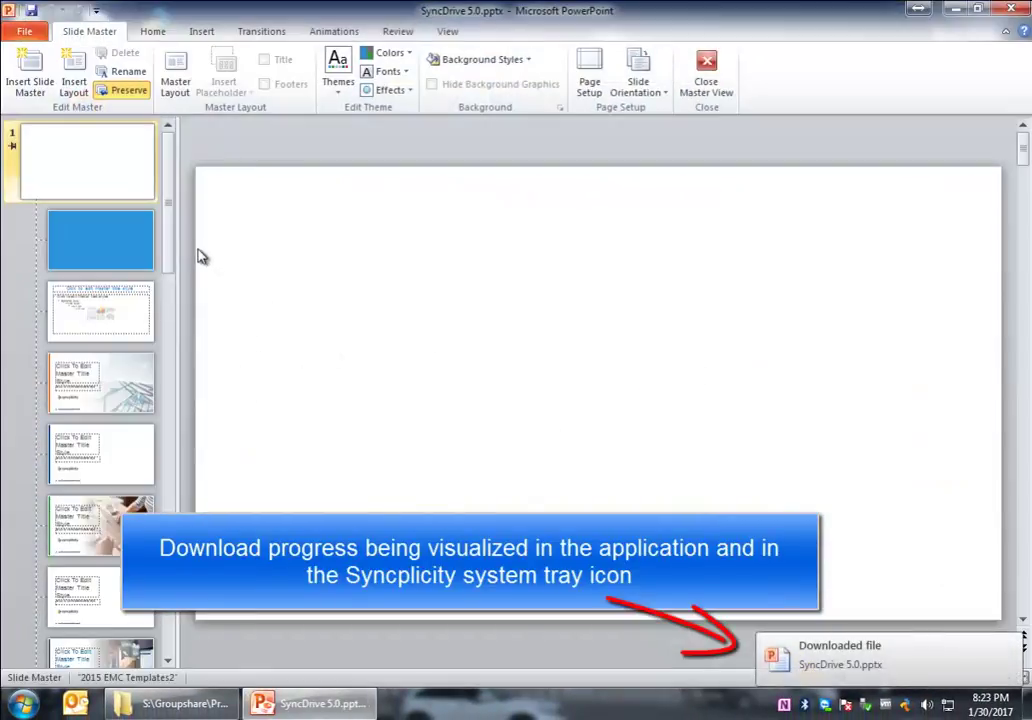
{"action": "left_click", "coordinate": [701, 76]}
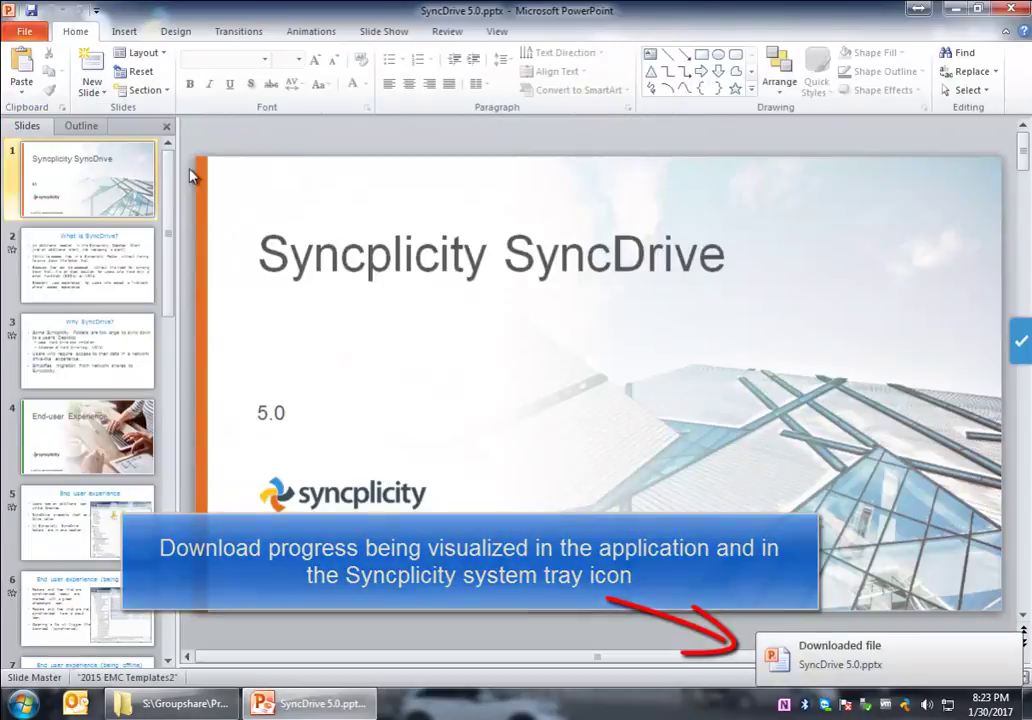
{"action": "left_click_drag", "start_coordinate": [170, 233], "coordinate": [166, 450]}
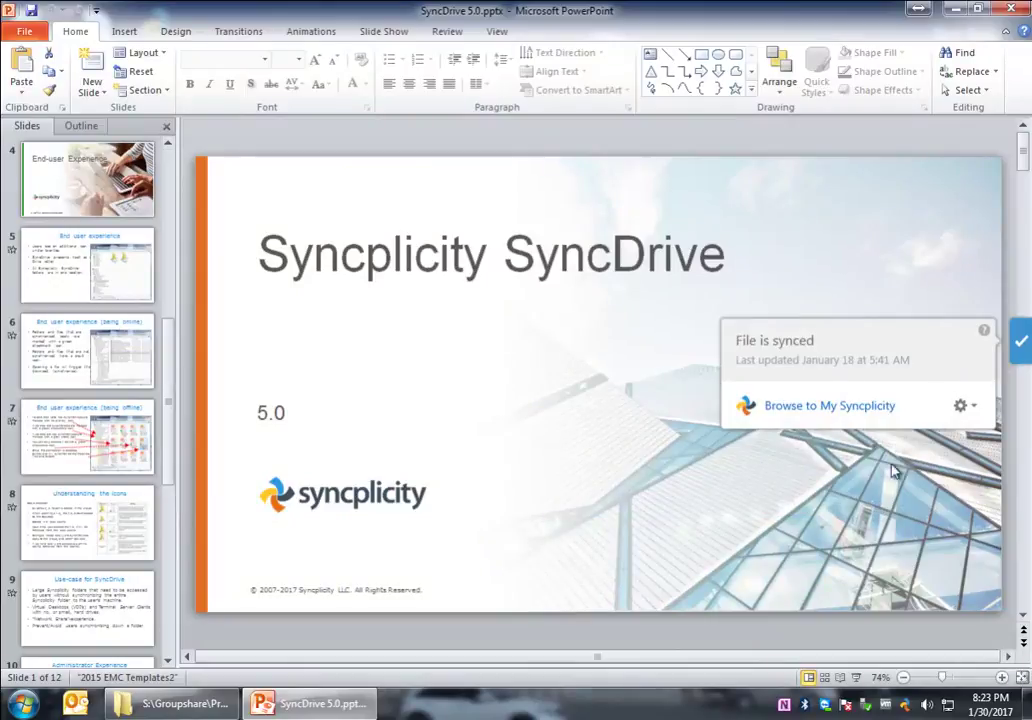
{"action": "left_click", "coordinate": [1010, 12]}
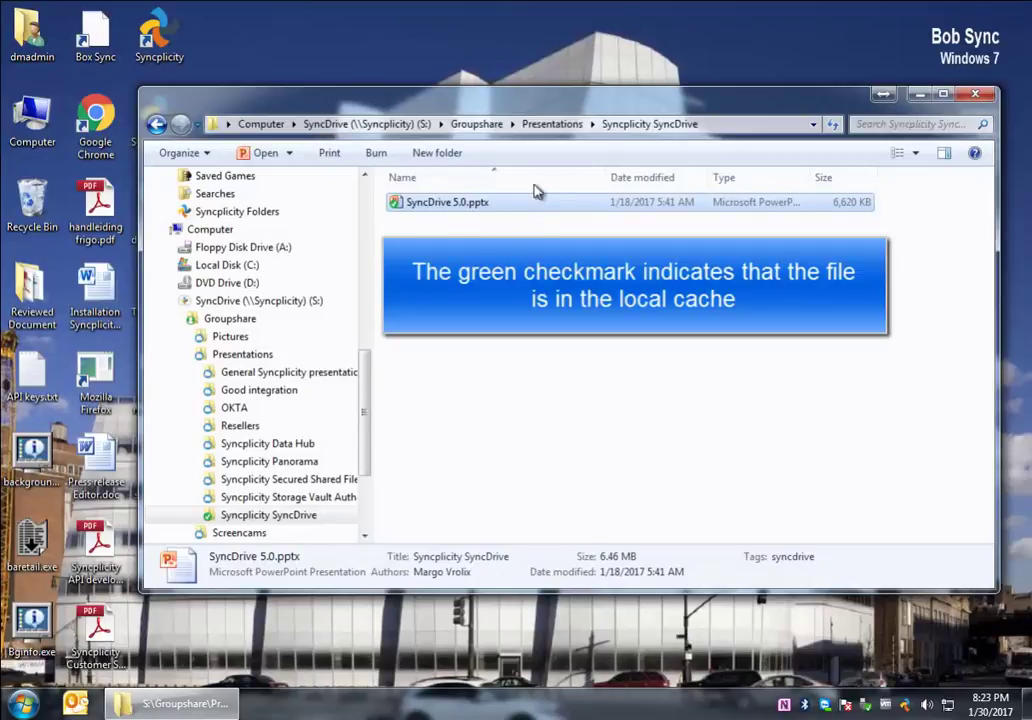
Step: Reopen the locally cached SyncDrive 5.0.pptx, leave the slide master view and close the presentation again
{"action": "double_click", "coordinate": [430, 203]}
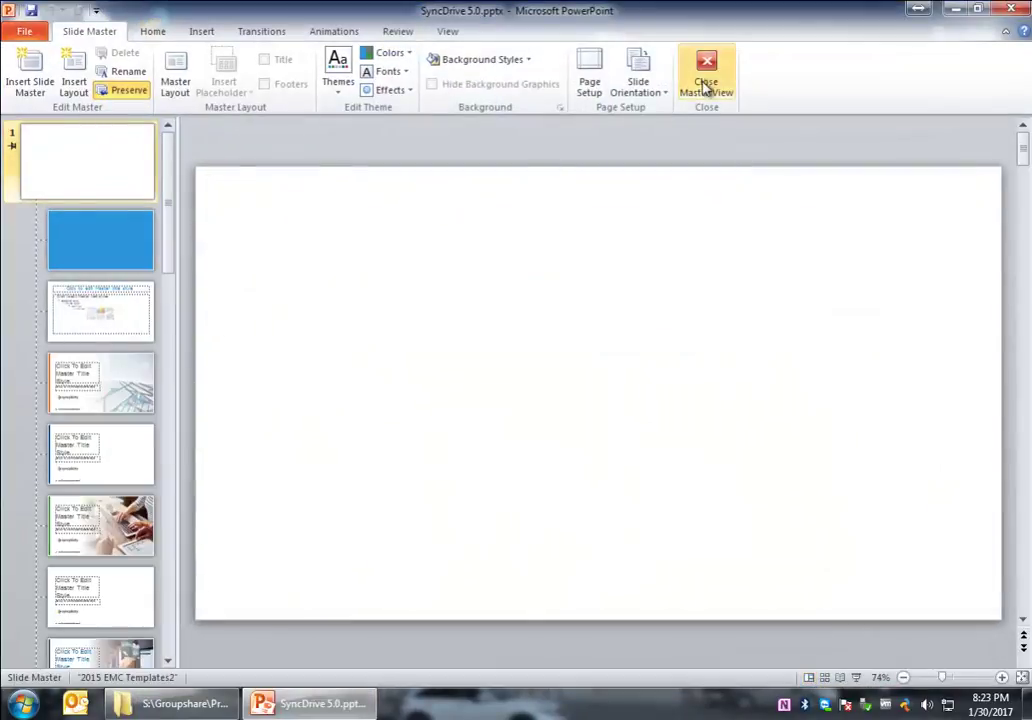
{"action": "left_click", "coordinate": [706, 80]}
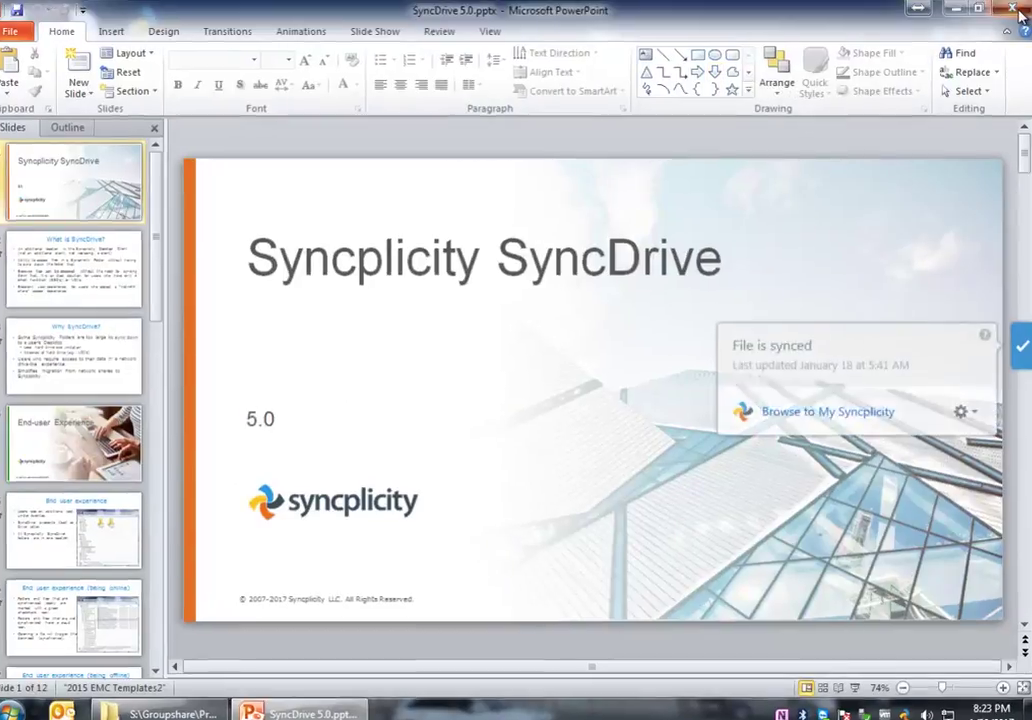
{"action": "left_click", "coordinate": [1016, 10]}
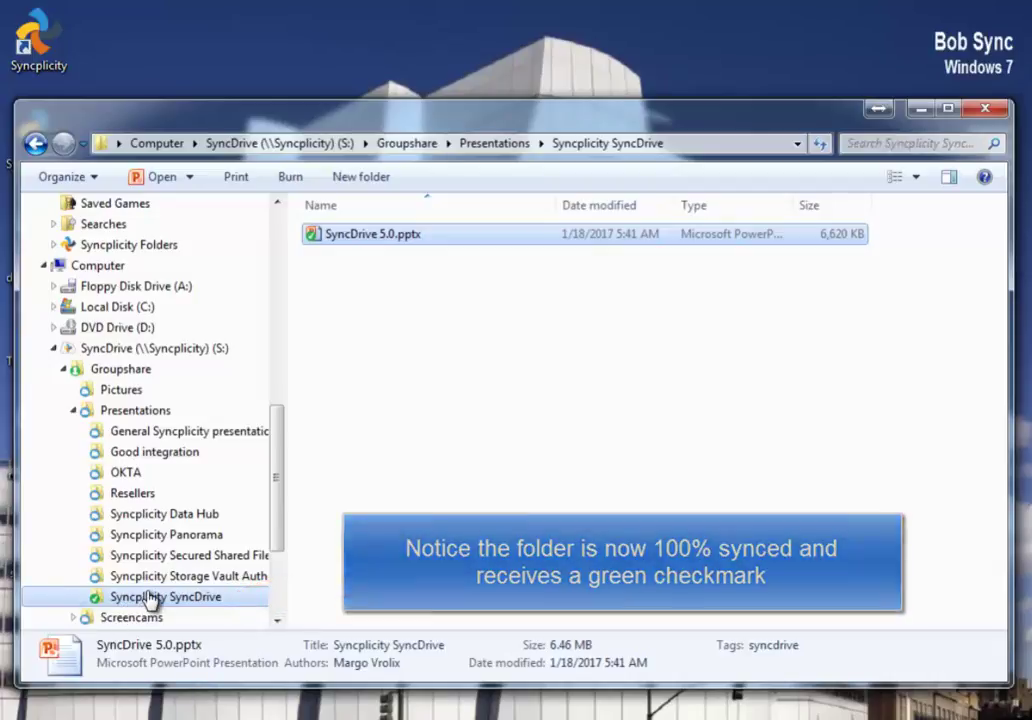
Step: Collapse Presentations and browse through Screencams and DataHub to the Dropbox Migration folder
{"action": "left_click", "coordinate": [73, 410]}
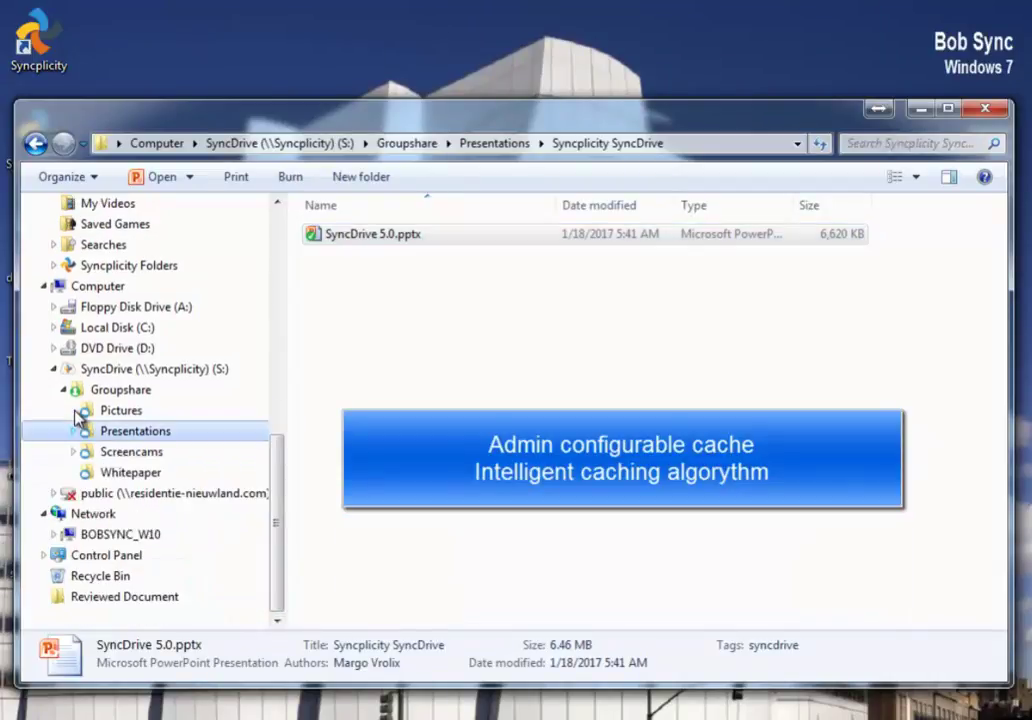
{"action": "left_click", "coordinate": [125, 455]}
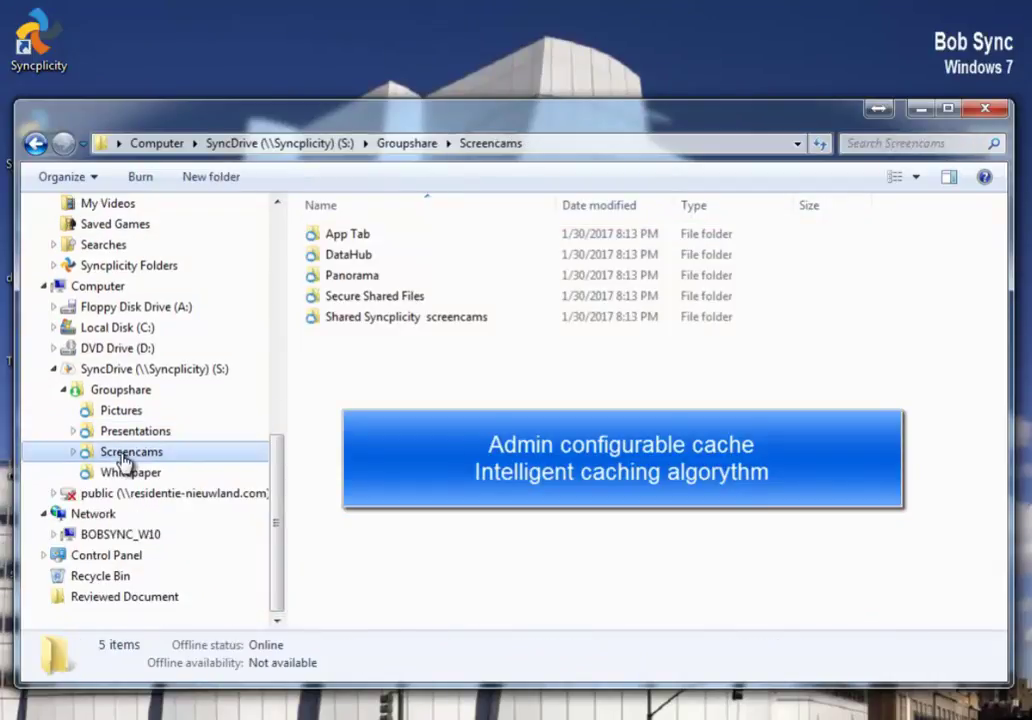
{"action": "double_click", "coordinate": [350, 262]}
{"action": "double_click", "coordinate": [348, 240]}
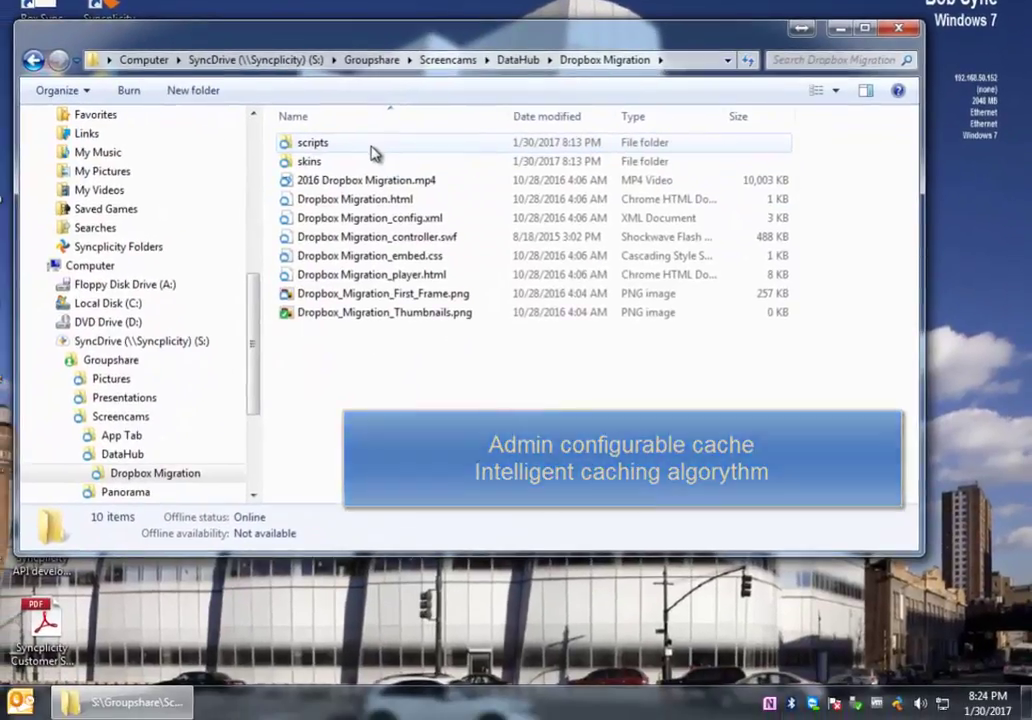
Step: Play 2016 Dropbox Migration.mp4 in an enlarged player and check the Syncplicity sync status
{"action": "double_click", "coordinate": [388, 181]}
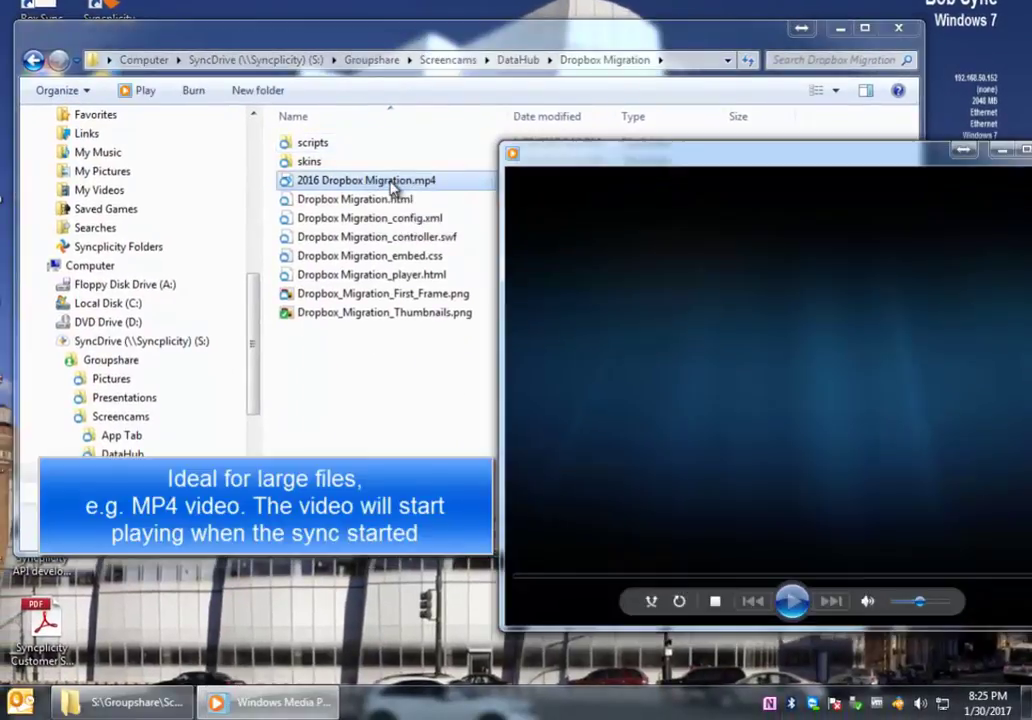
{"action": "double_click", "coordinate": [778, 348]}
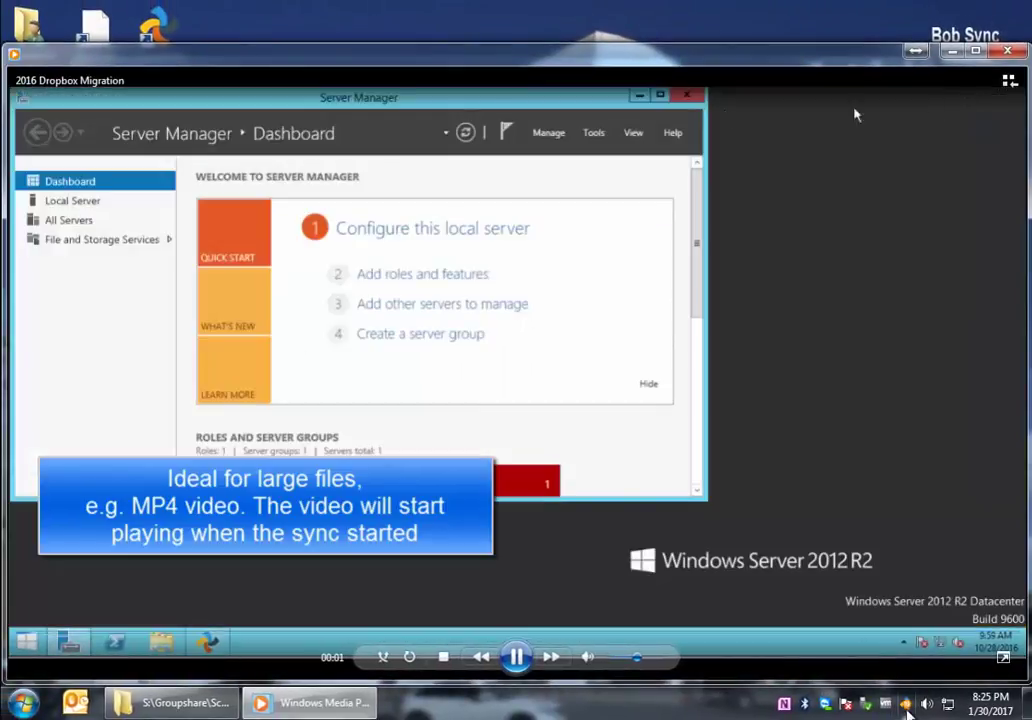
{"action": "left_click", "coordinate": [905, 704]}
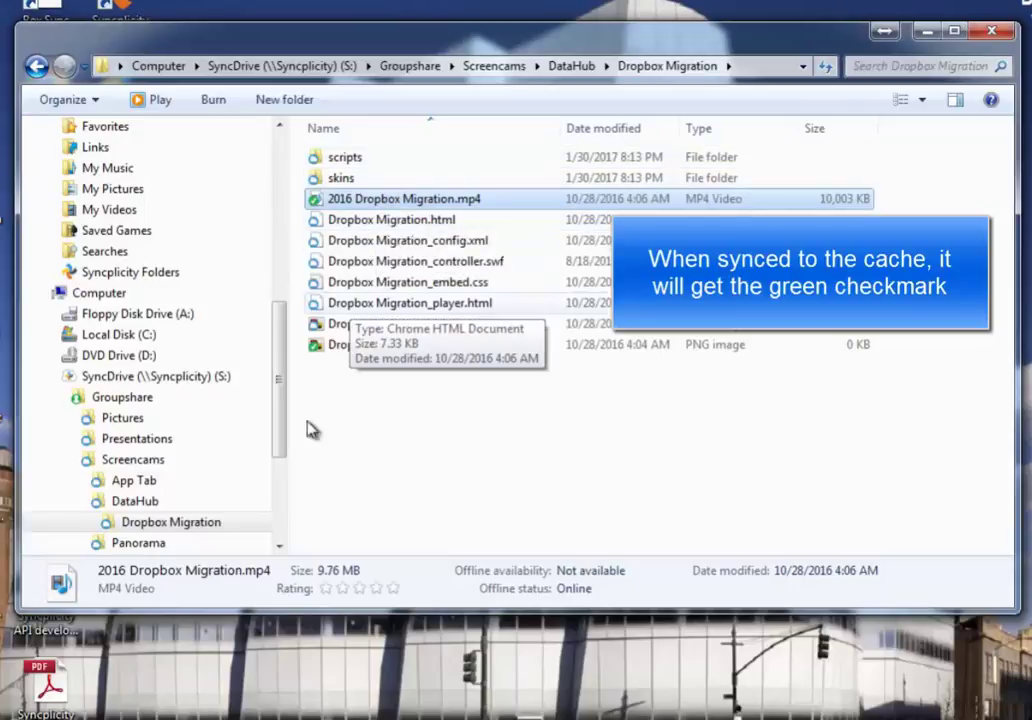
Step: Create a Microsoft Word document named "My new whitepaper.docx" in the Whitepaper folder of Groupshare
{"action": "left_click", "coordinate": [64, 398]}
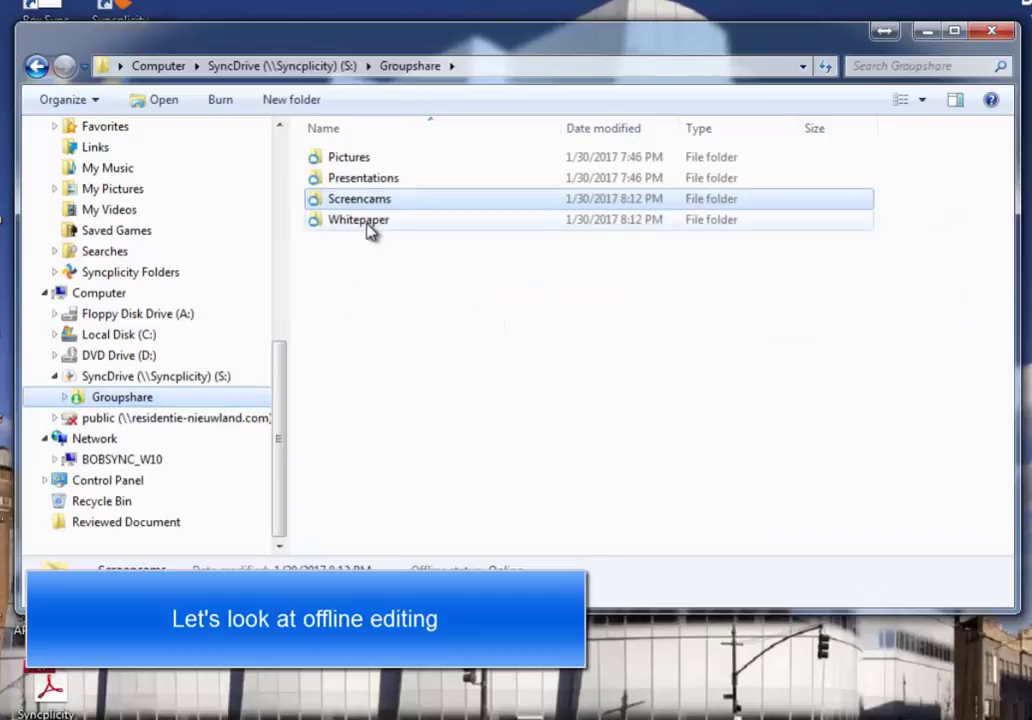
{"action": "double_click", "coordinate": [368, 228]}
{"action": "right_click", "coordinate": [362, 308]}
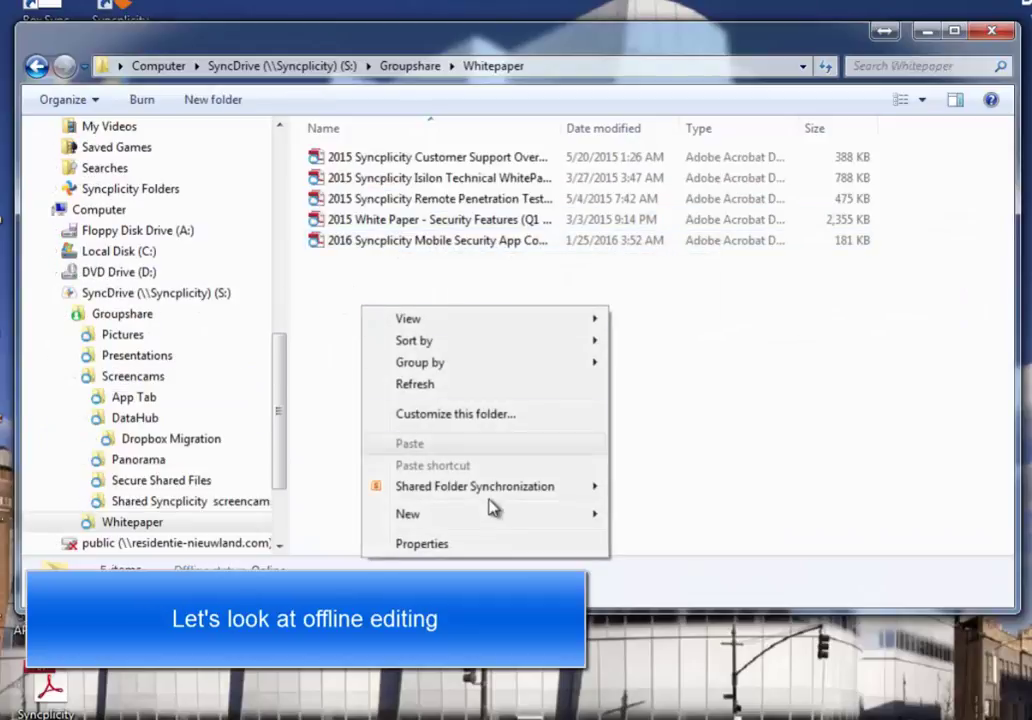
{"action": "mouse_move", "coordinate": [490, 513]}
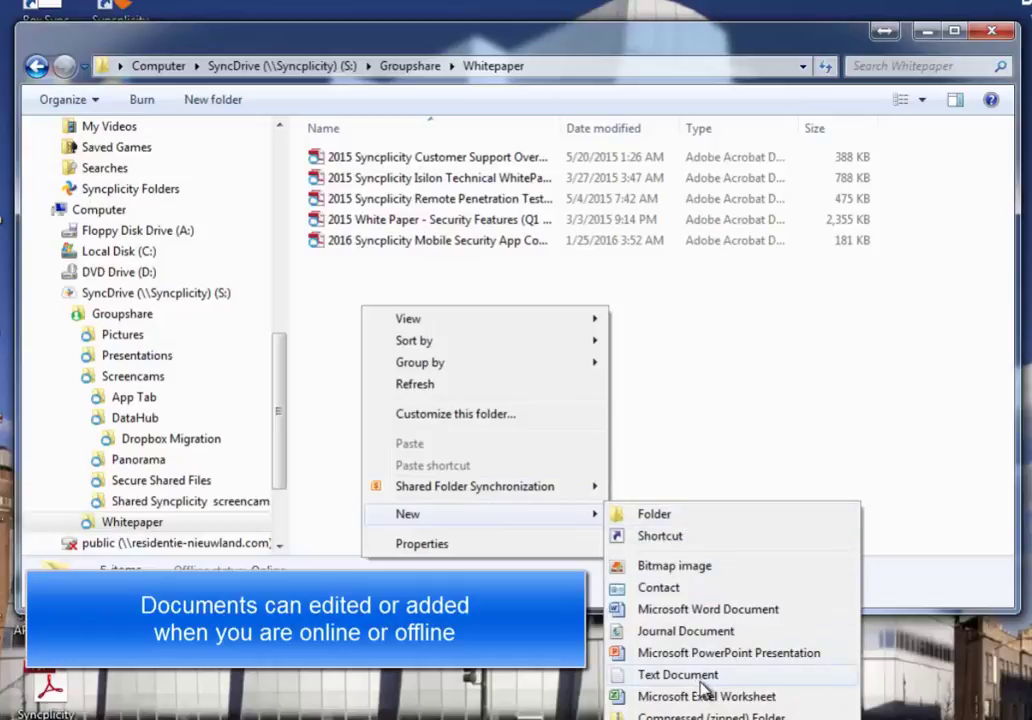
{"action": "left_click", "coordinate": [680, 612]}
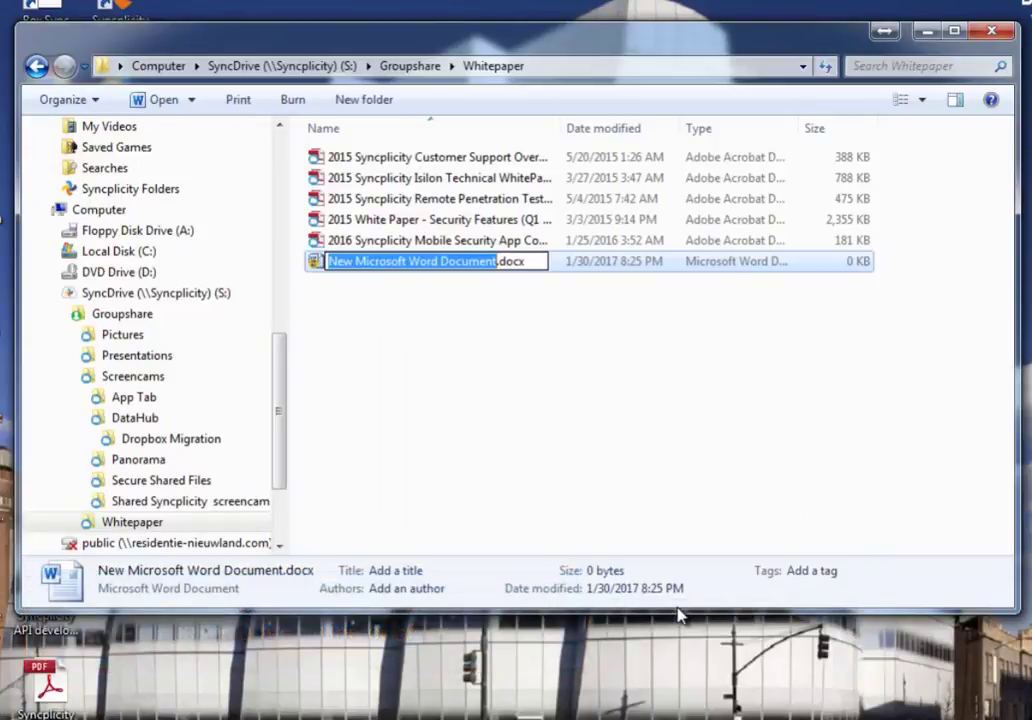
{"action": "type", "text": "M"}
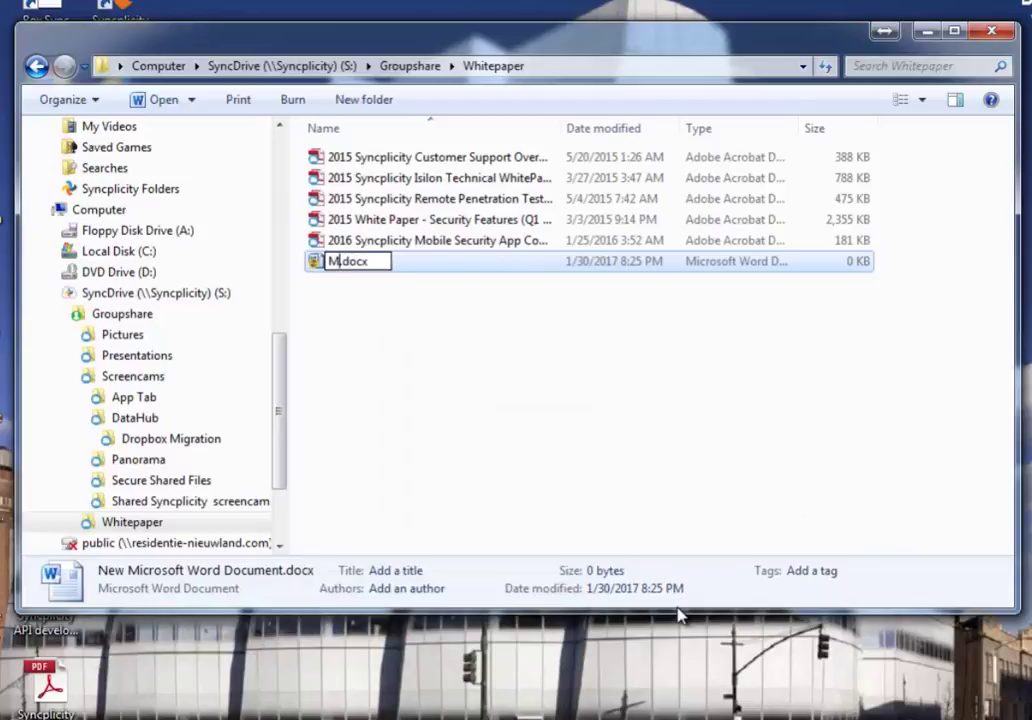
{"action": "type", "text": "y"}
{"action": "type", "text": "new whitep"}
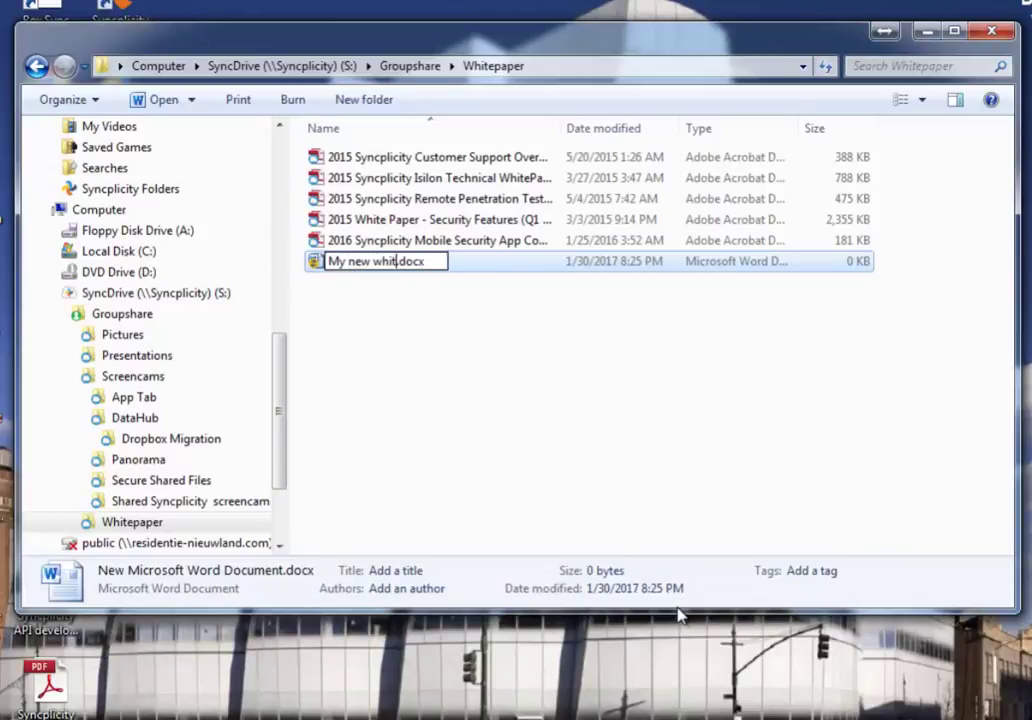
{"action": "type", "text": "aper"}
{"action": "key", "text": "Return"}
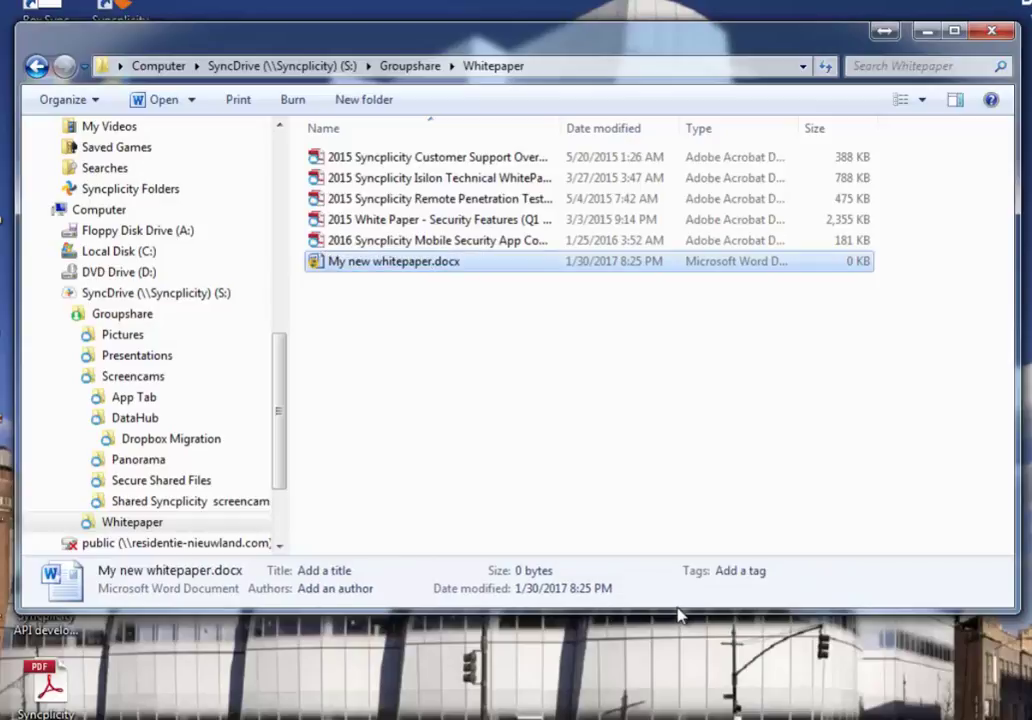
Step: Open My new whitepaper.docx, enter the line "This is my new whitepaper", and save and close the document
{"action": "double_click", "coordinate": [398, 265]}
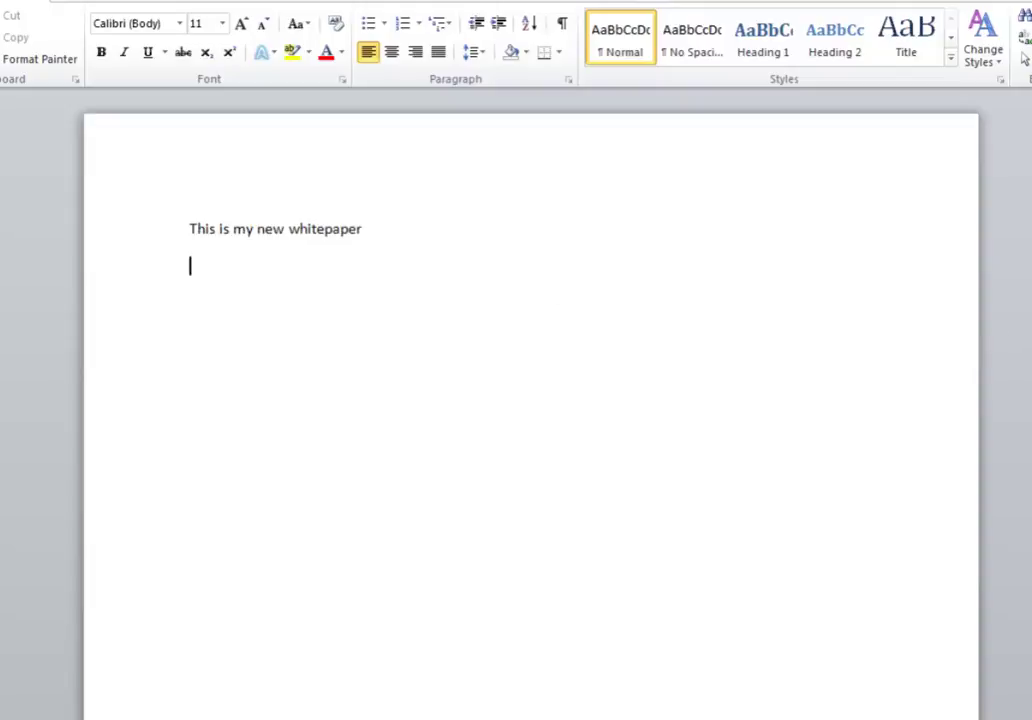
{"action": "key", "text": "Return"}
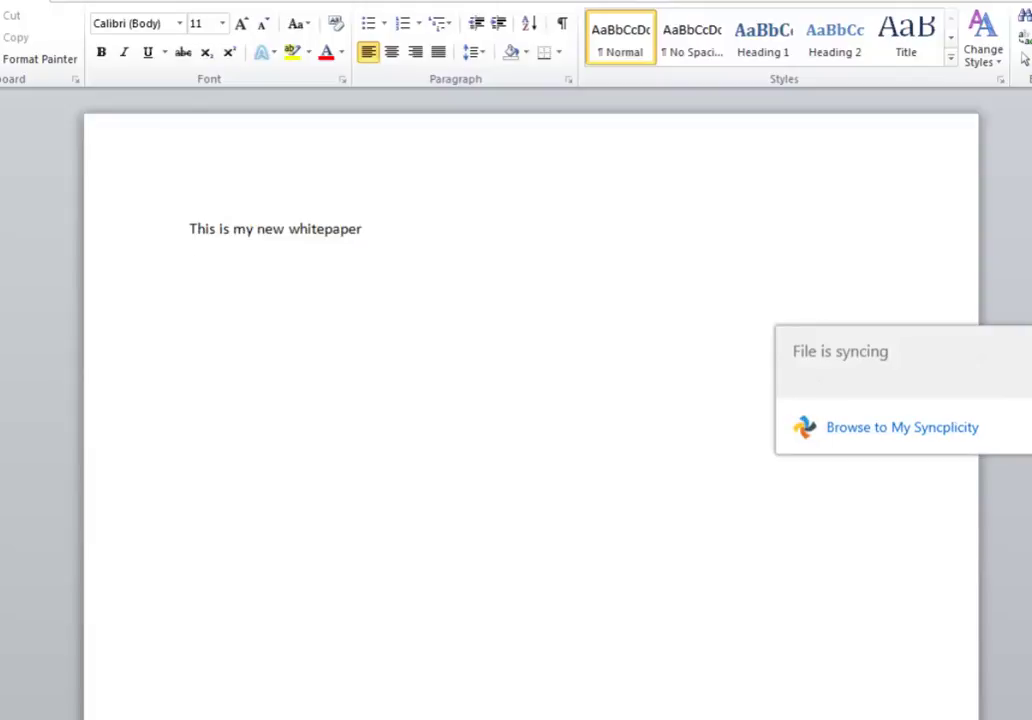
{"action": "key", "text": "alt+F4"}
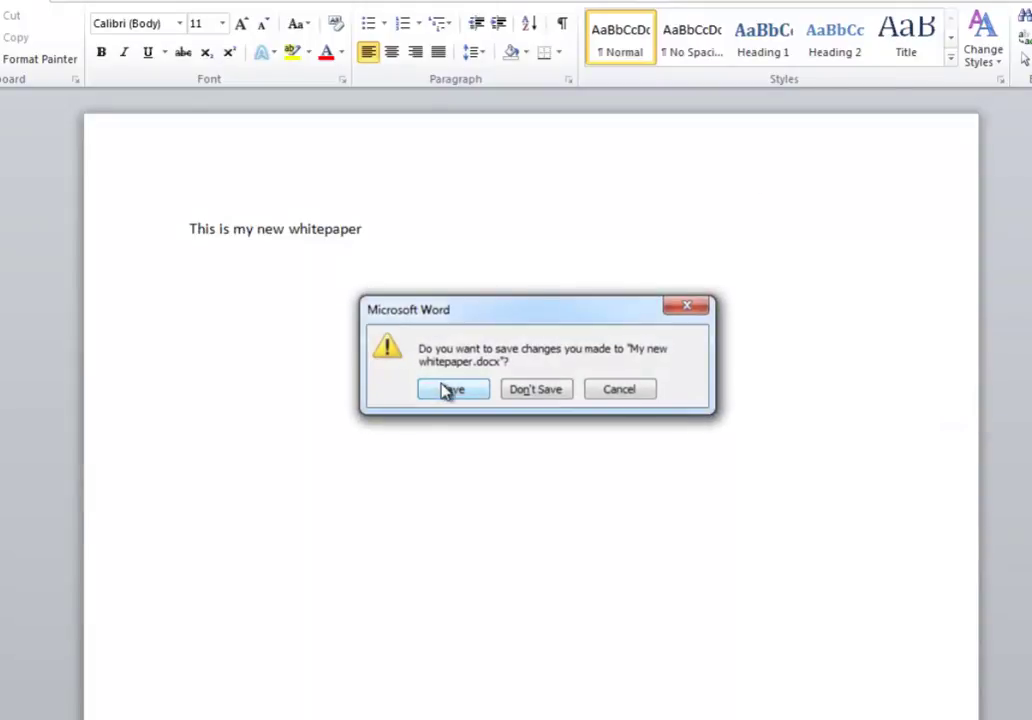
{"action": "left_click", "coordinate": [449, 389]}
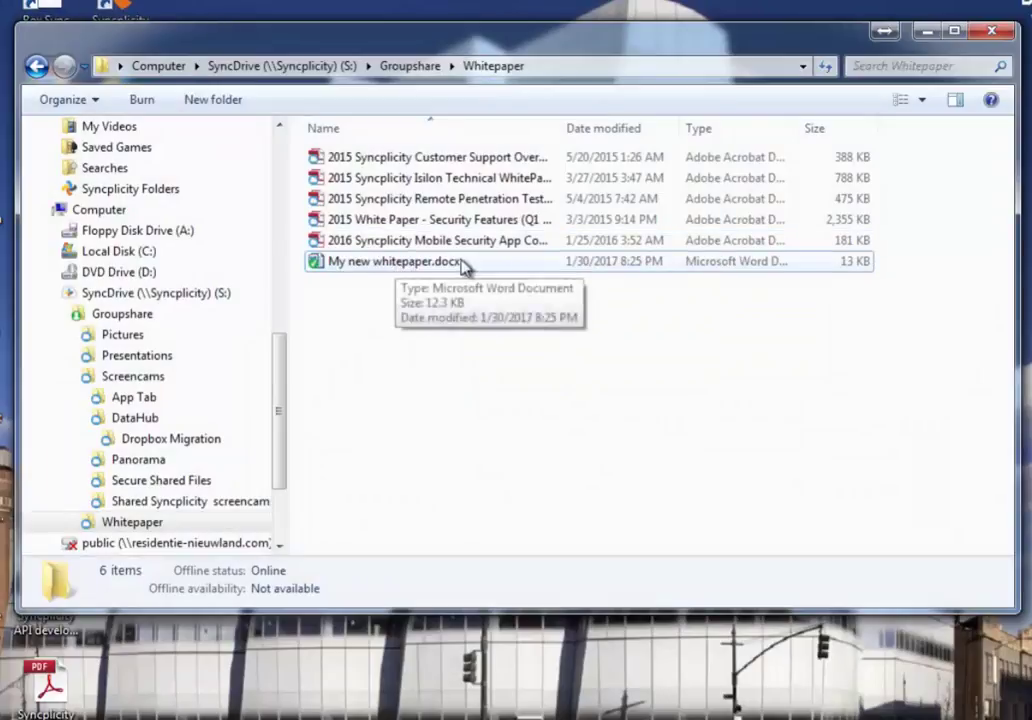
Step: Reopen My new whitepaper.docx, add the line "A new version" below the first one, and save and close it
{"action": "left_click", "coordinate": [390, 262]}
{"action": "double_click", "coordinate": [390, 262]}
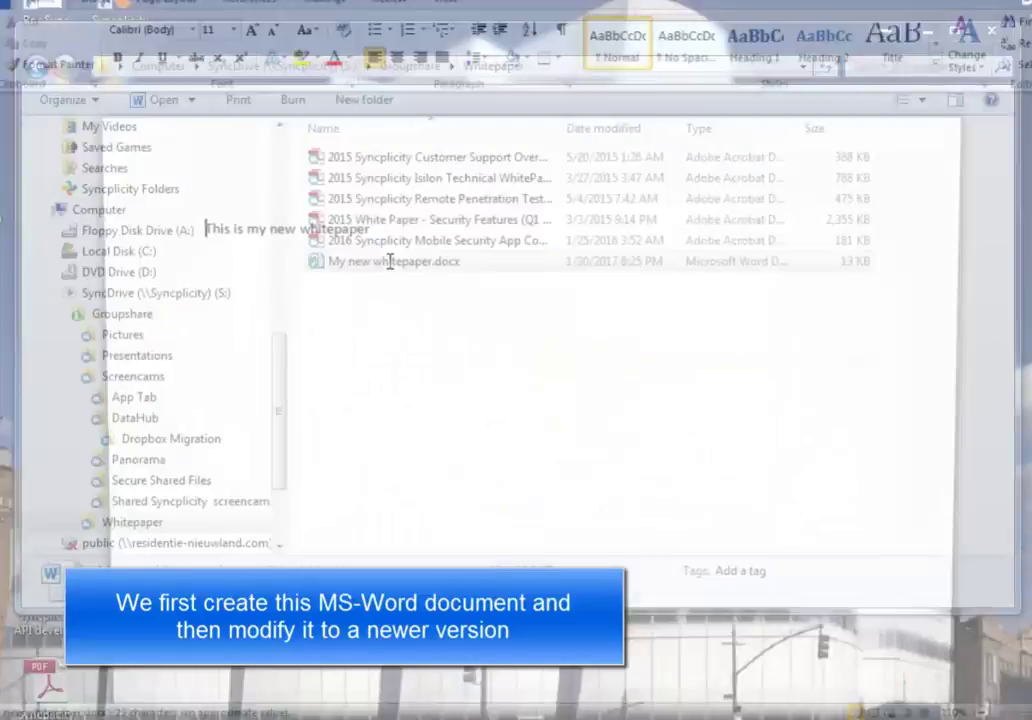
{"action": "key", "text": "Return"}
{"action": "type", "text": "a"}
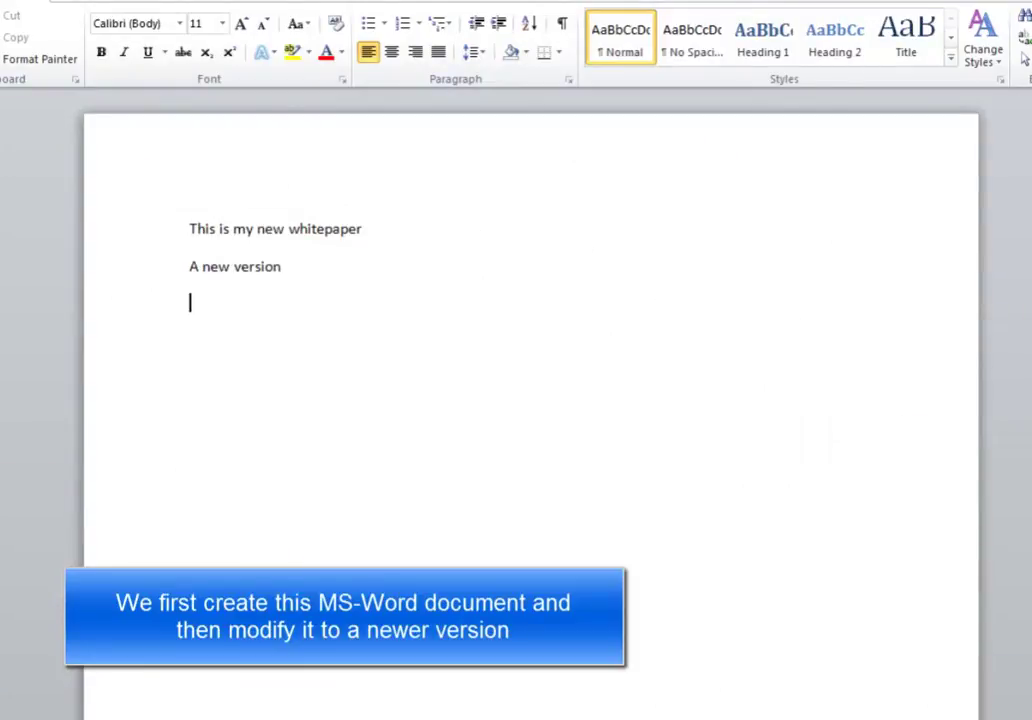
{"action": "key", "text": "alt+F4"}
{"action": "left_click", "coordinate": [455, 390]}
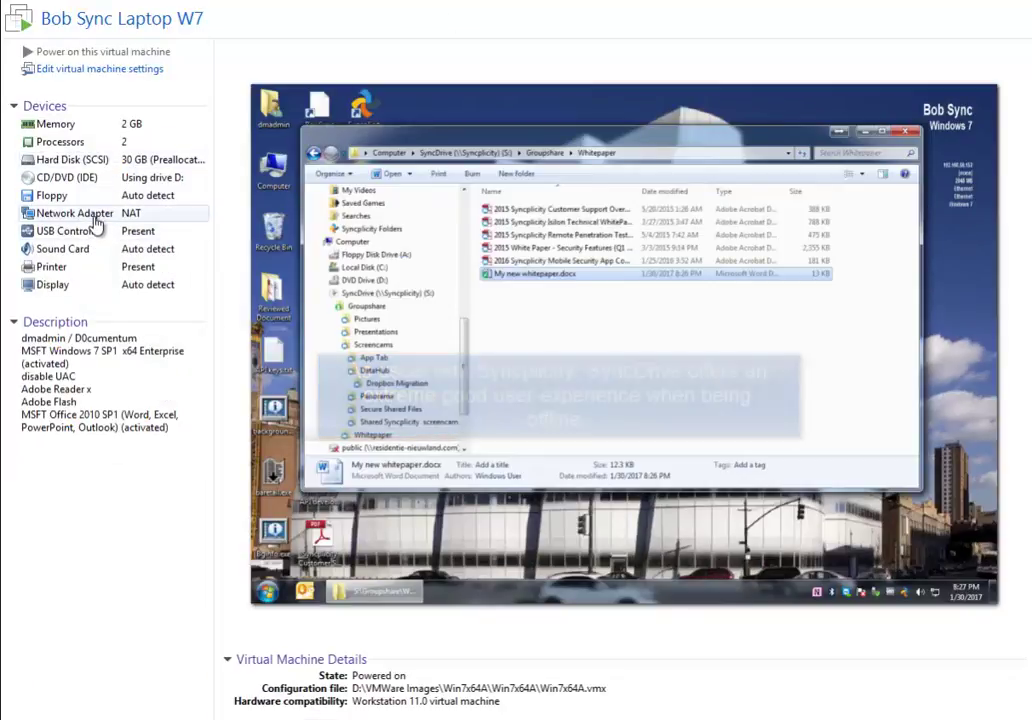
Step: Disconnect the network adapter in the Windows 7 virtual machine's hardware settings in VMware Workstation
{"action": "double_click", "coordinate": [80, 213]}
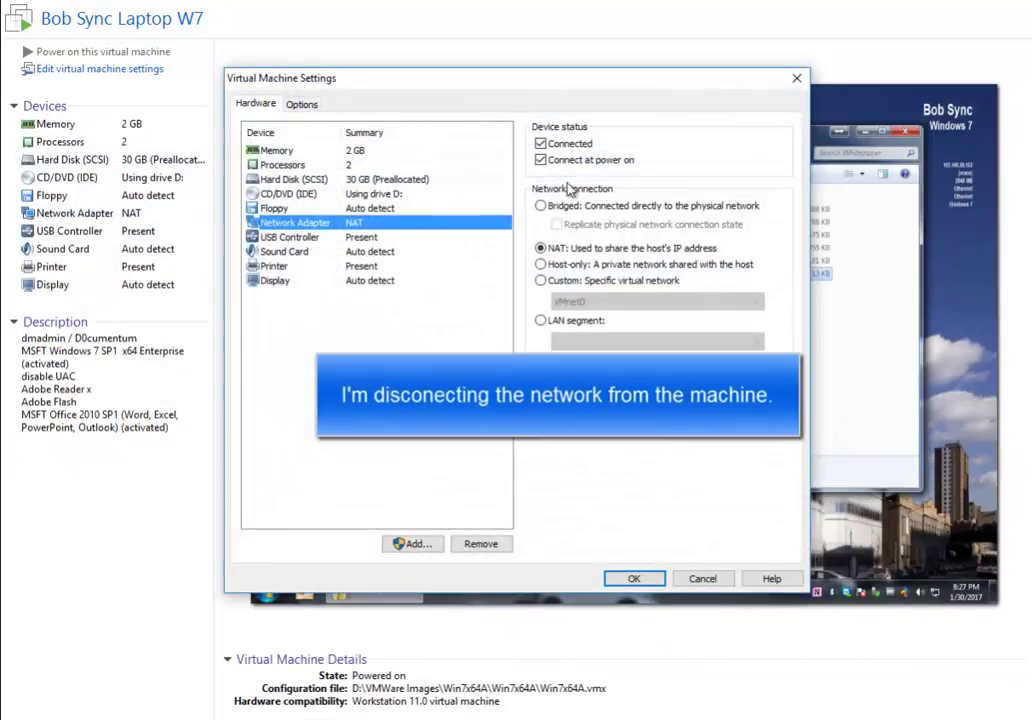
{"action": "left_click", "coordinate": [541, 144]}
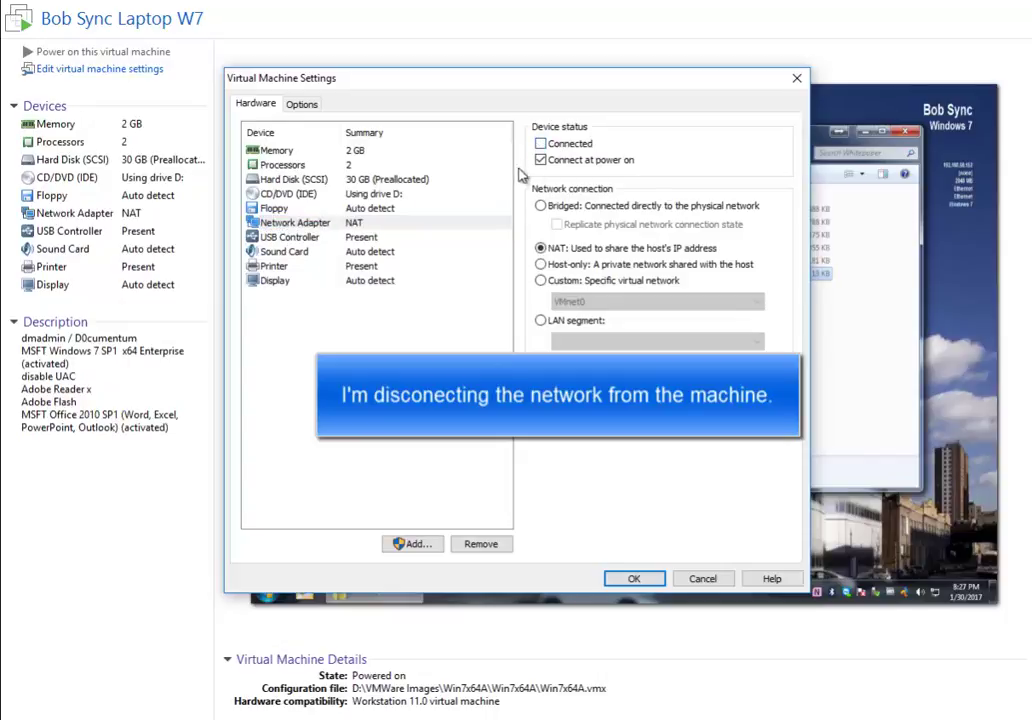
{"action": "left_click", "coordinate": [634, 578]}
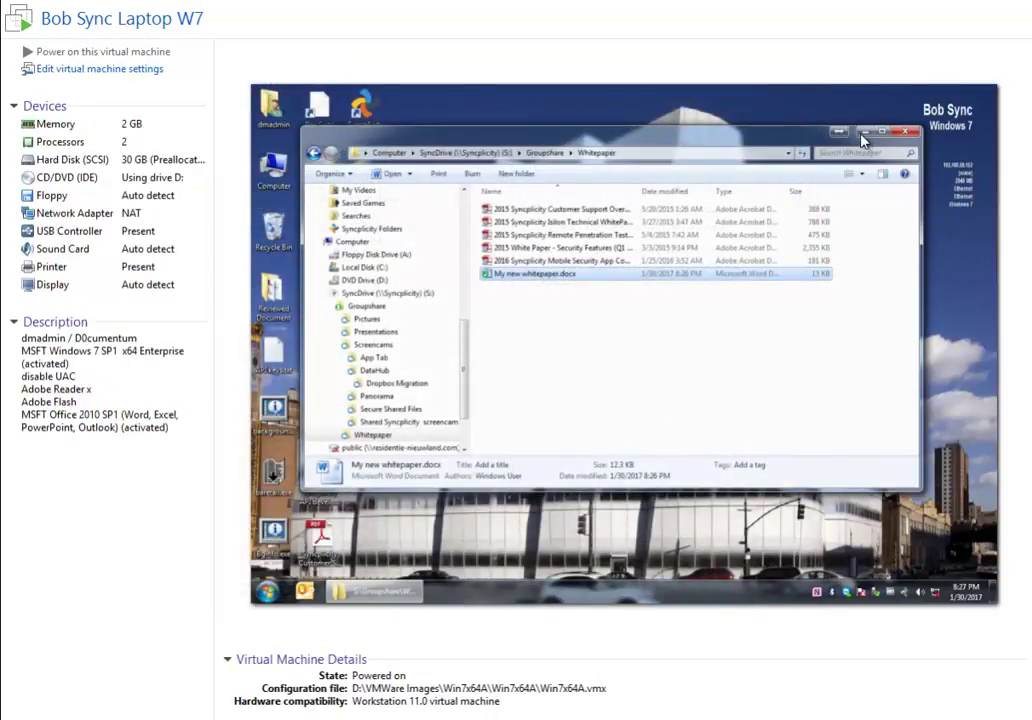
Step: Return to the virtual machine, try to open the 2015 Syncplicity Remote Penetration Test PDF offline, and close Adobe Reader
{"action": "left_click", "coordinate": [786, 311]}
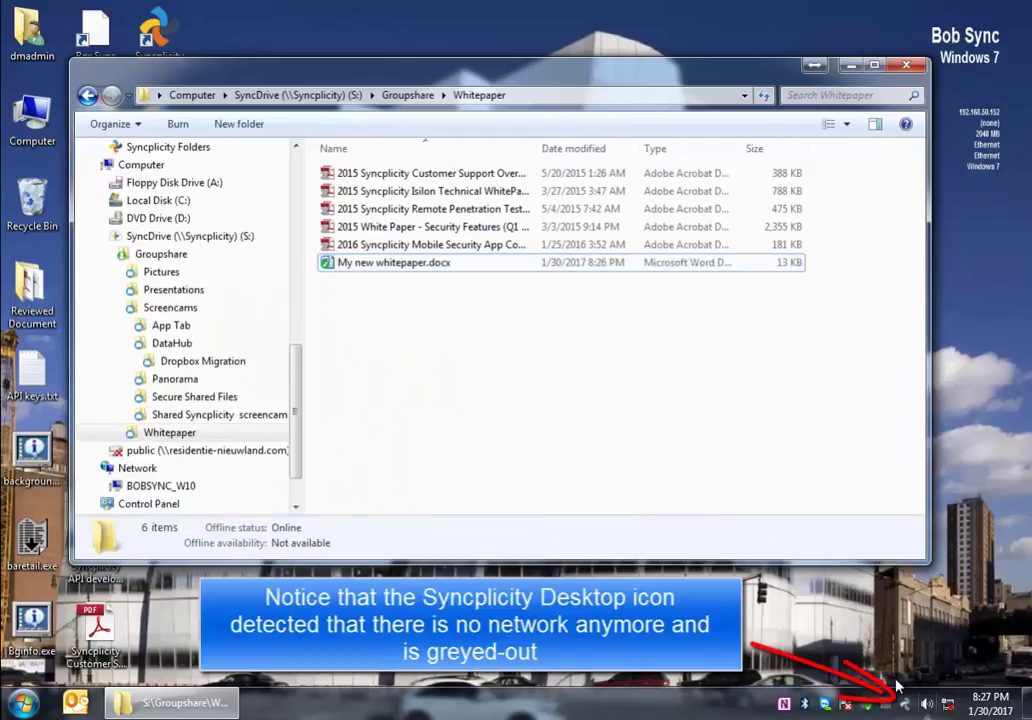
{"action": "double_click", "coordinate": [341, 210]}
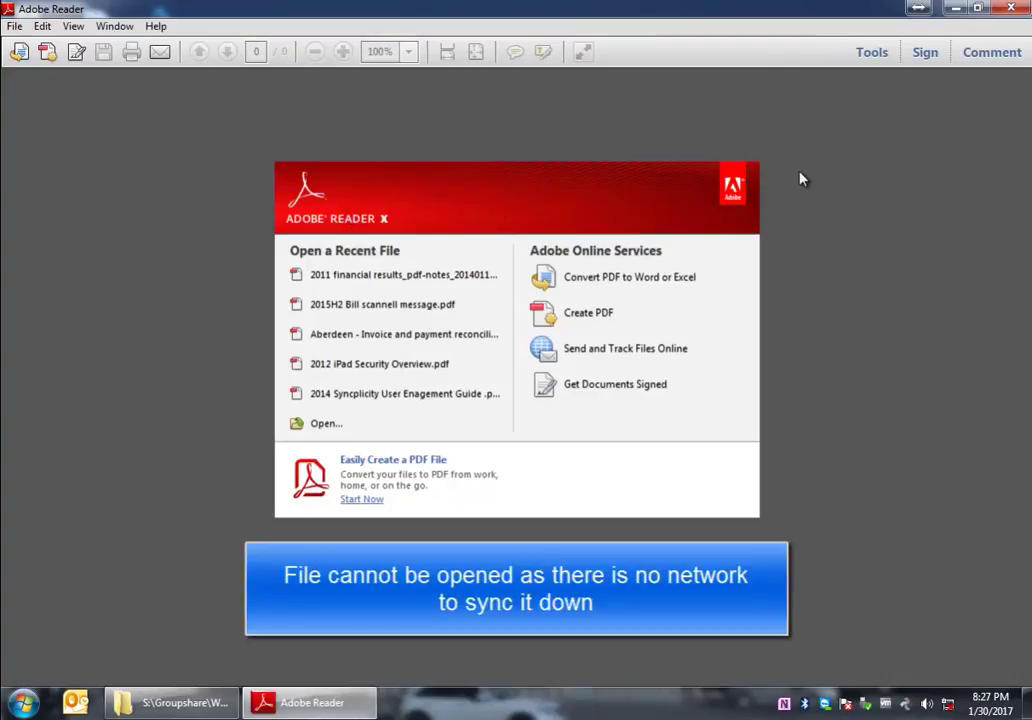
{"action": "left_click", "coordinate": [1011, 8]}
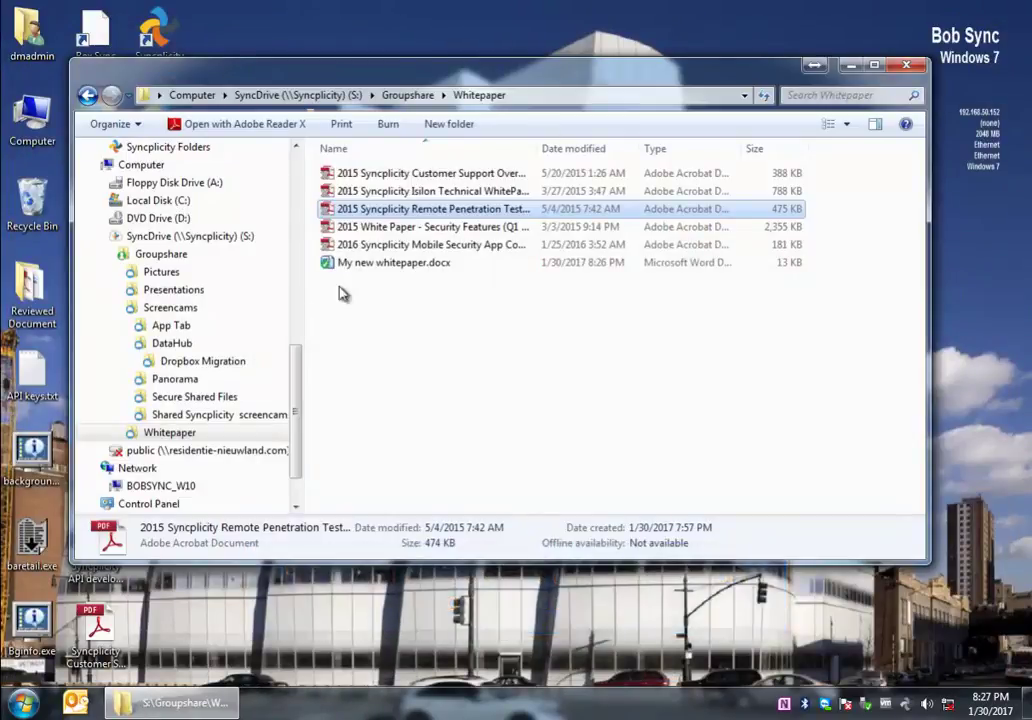
Step: Open My new whitepaper.docx offline, add the line "And another new version", and save and close it
{"action": "double_click", "coordinate": [400, 262]}
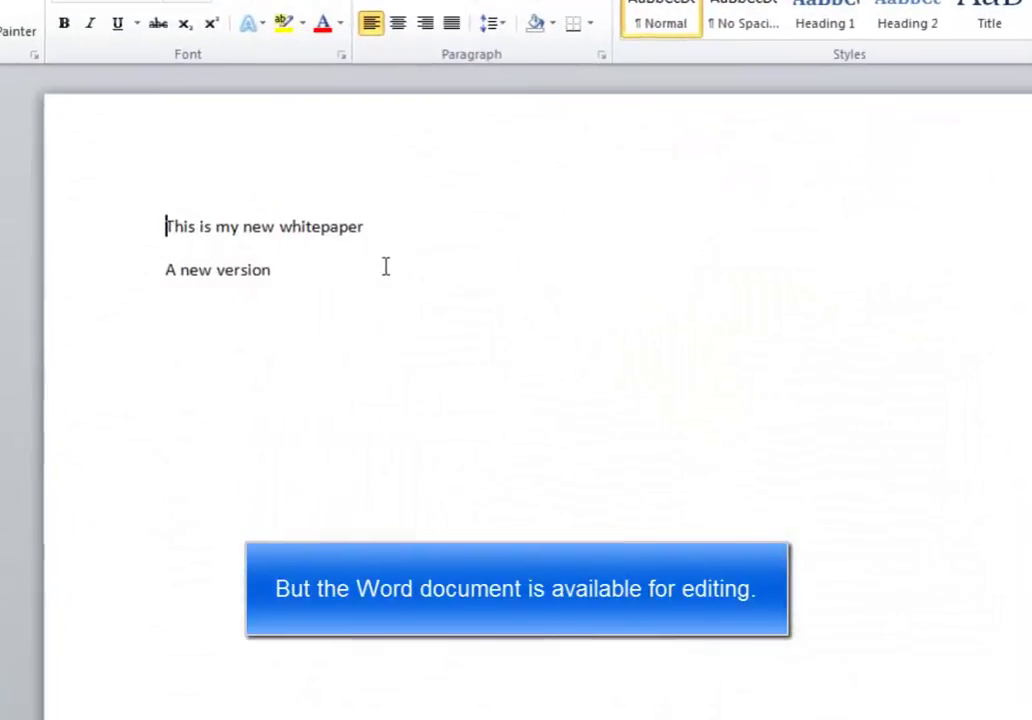
{"action": "left_click", "coordinate": [383, 268]}
{"action": "key", "text": "Return"}
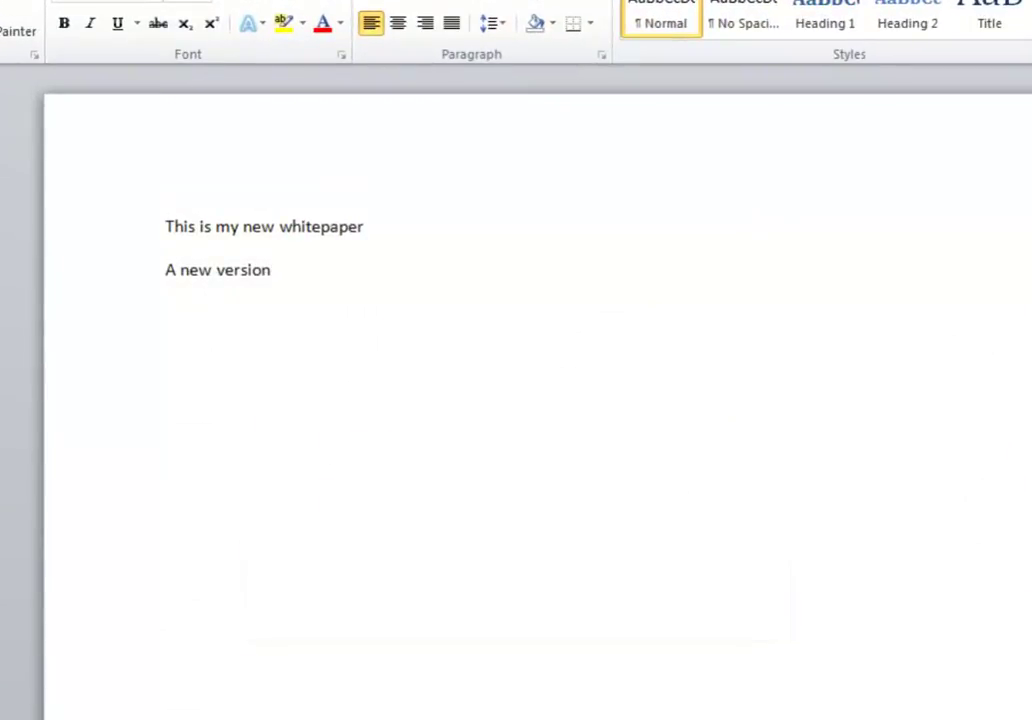
{"action": "type", "text": "another new version"}
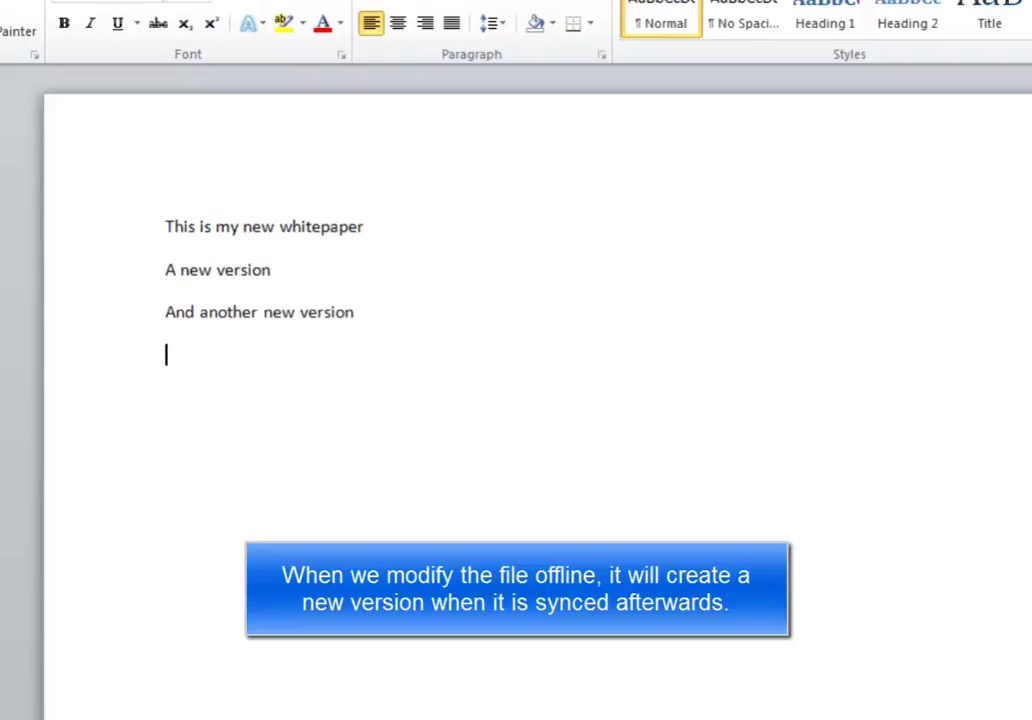
{"action": "key", "text": "alt+F4"}
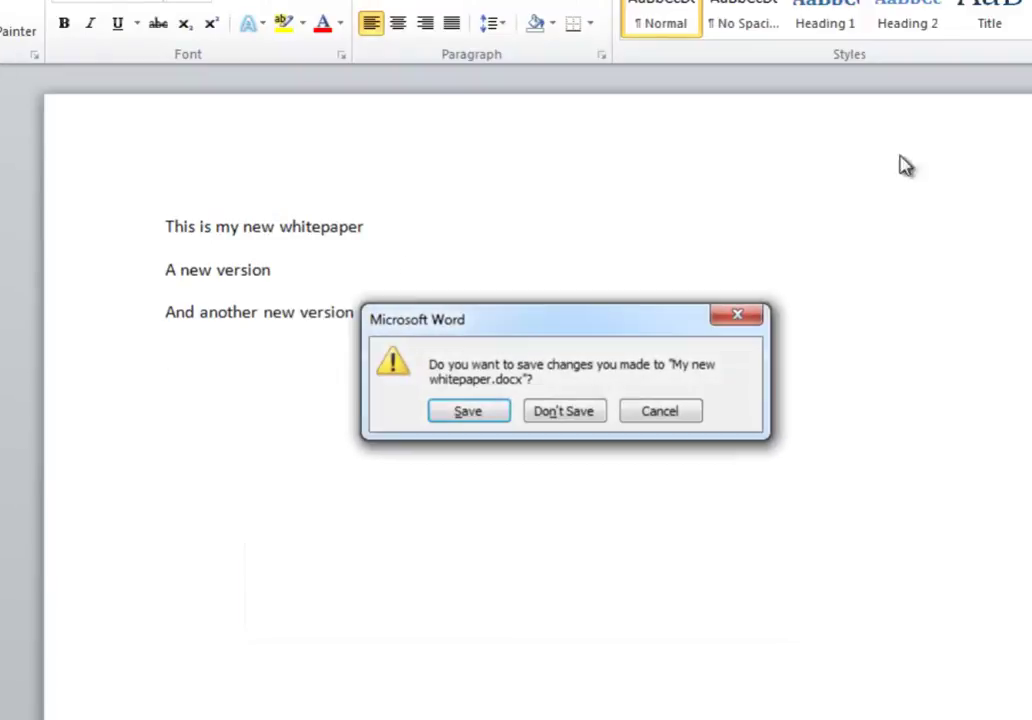
{"action": "left_click", "coordinate": [463, 410]}
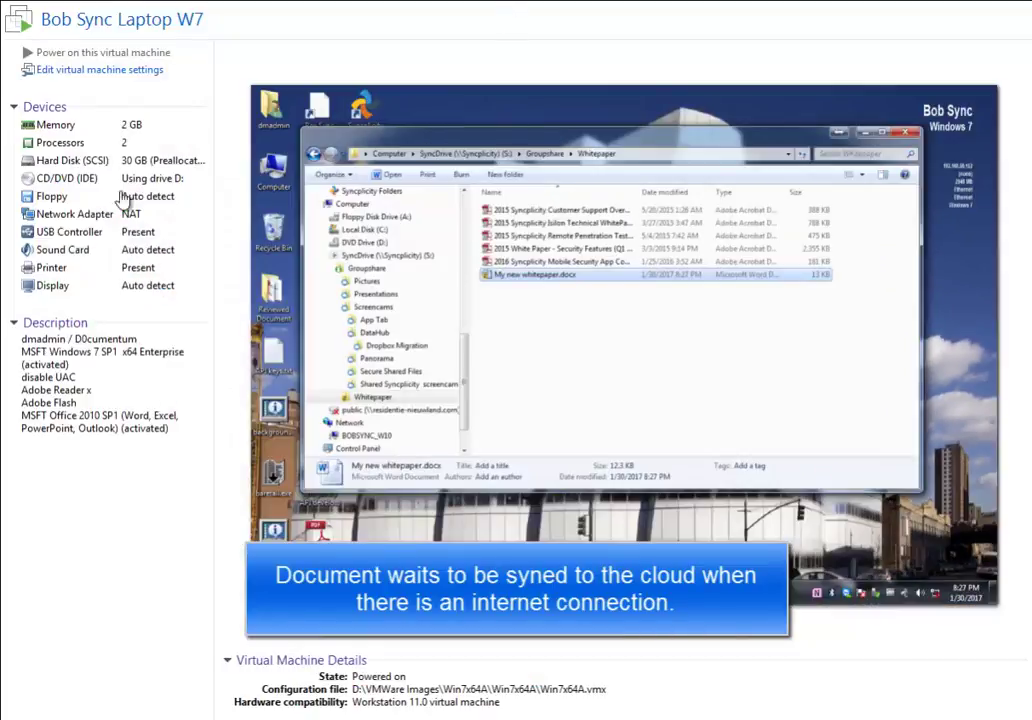
Step: Reconnect the virtual machine's network adapter in VMware Workstation and return to browsing the Groupshare folders in the virtual machine
{"action": "double_click", "coordinate": [72, 214]}
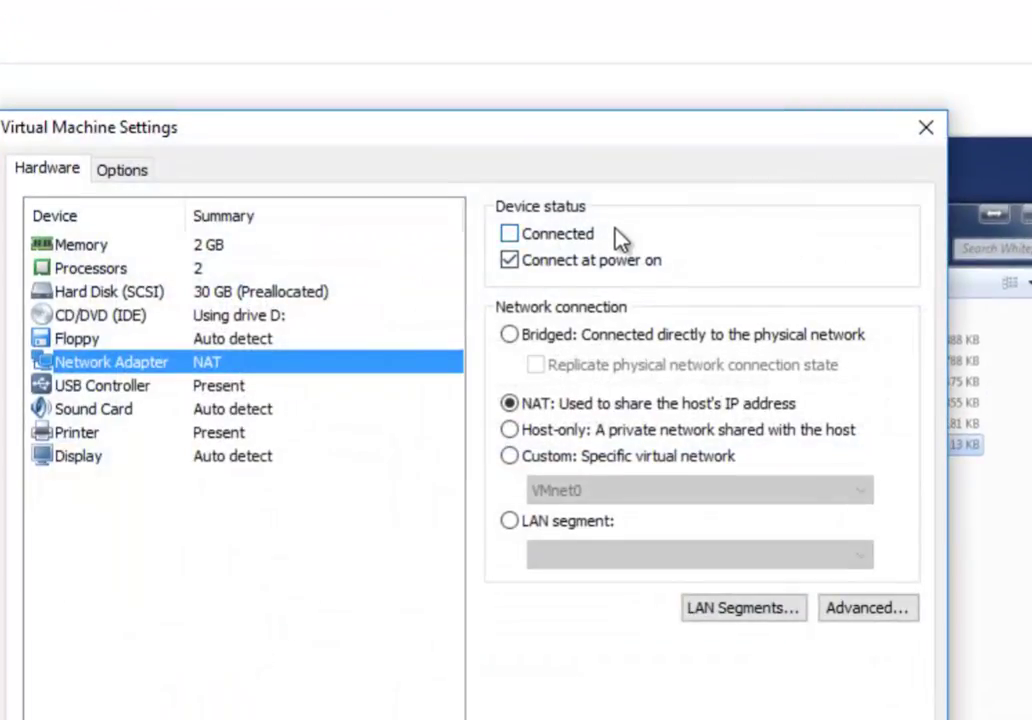
{"action": "left_click", "coordinate": [590, 236]}
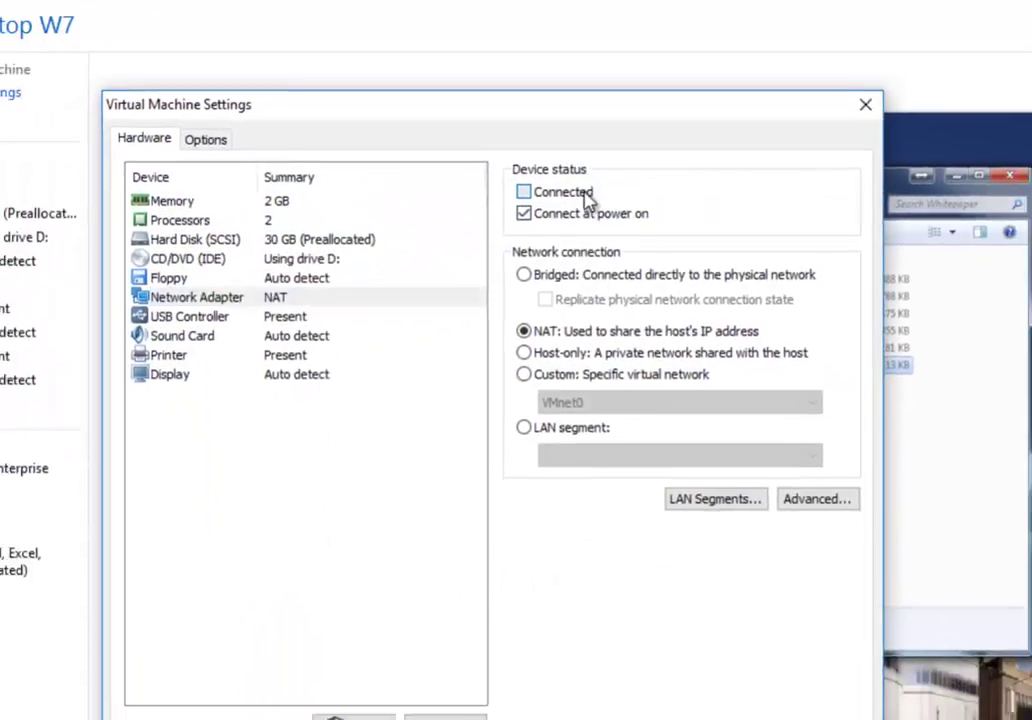
{"action": "left_click", "coordinate": [648, 577]}
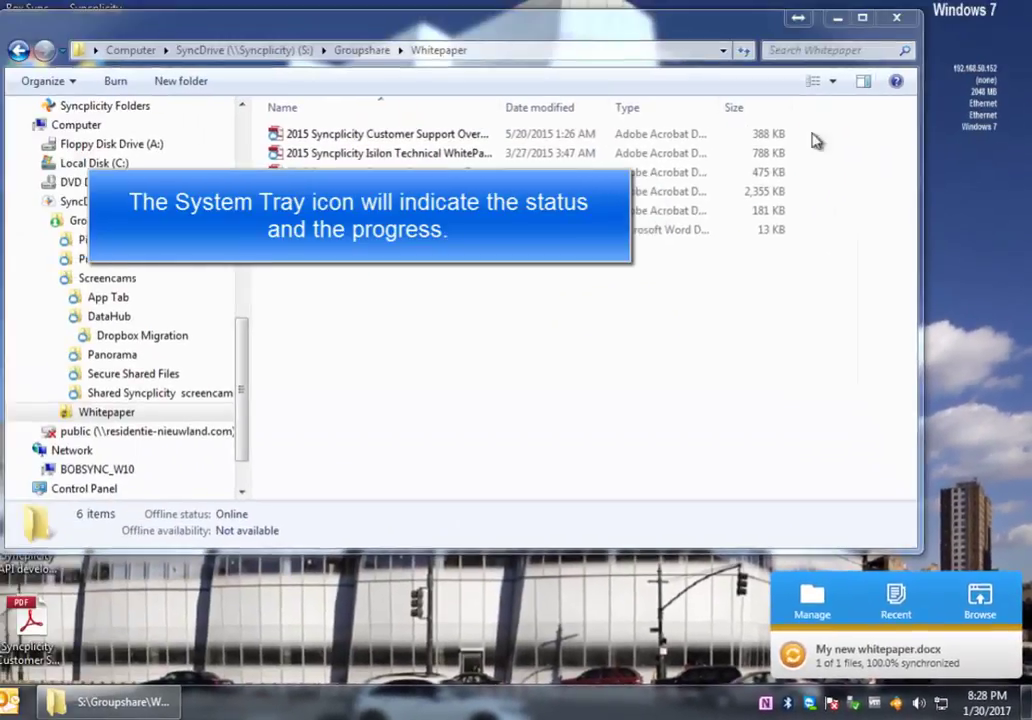
{"action": "left_click", "coordinate": [365, 305]}
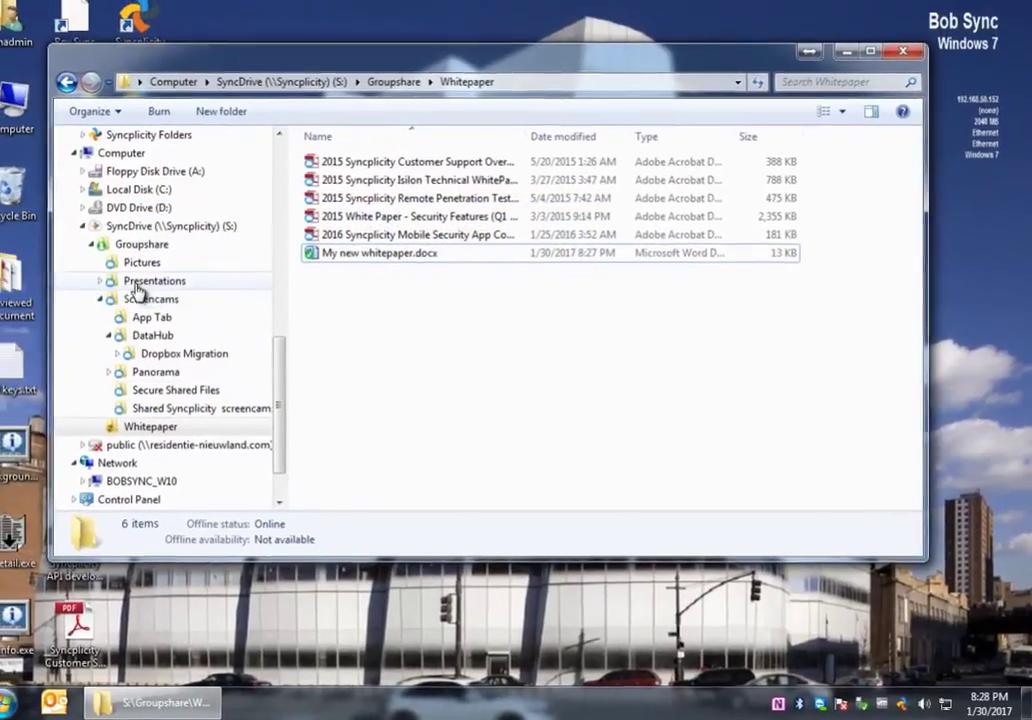
{"action": "left_click", "coordinate": [137, 284]}
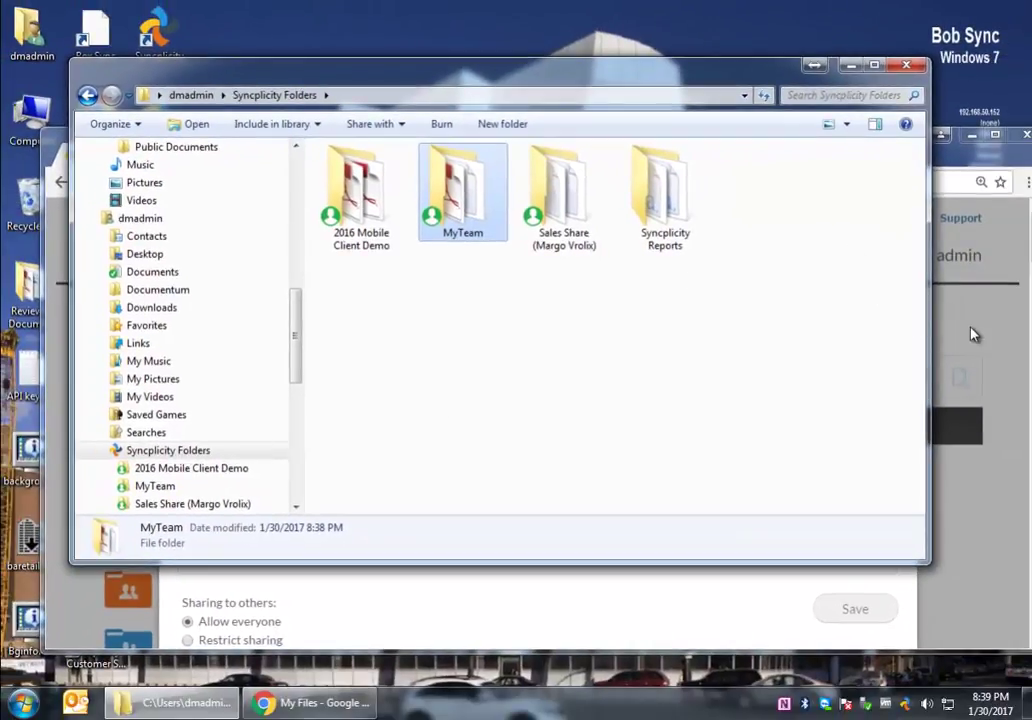
Step: Review the folder's sharing participants in the browser and open the MyTeam folder in Syncplicity Folders on the other participant's computer
{"action": "left_click", "coordinate": [850, 66]}
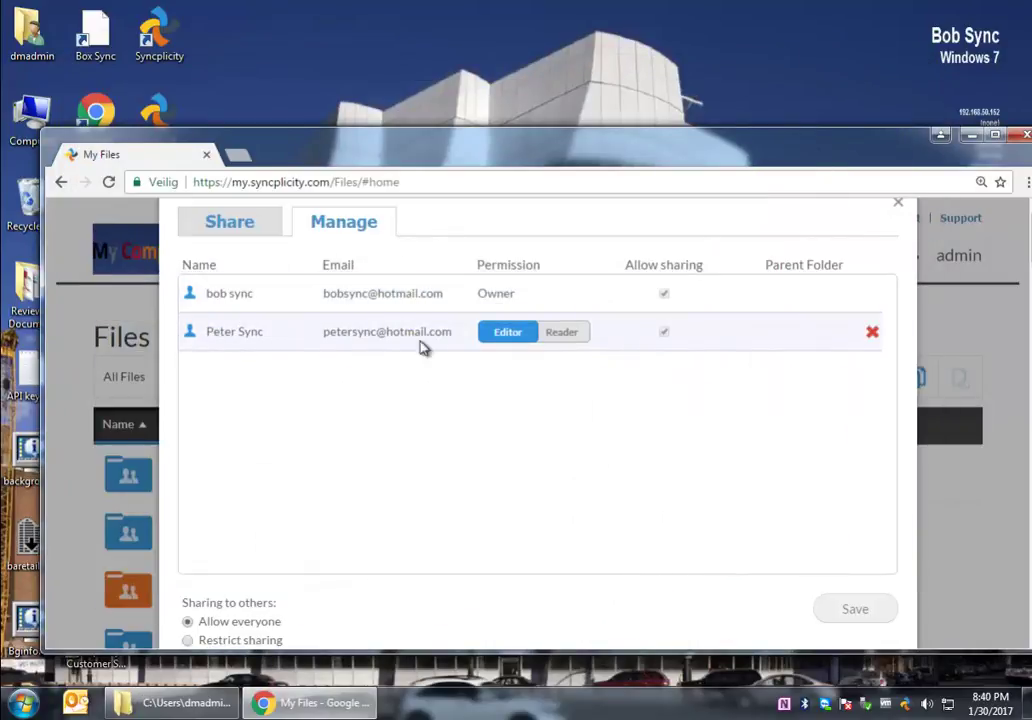
{"action": "left_click", "coordinate": [969, 140]}
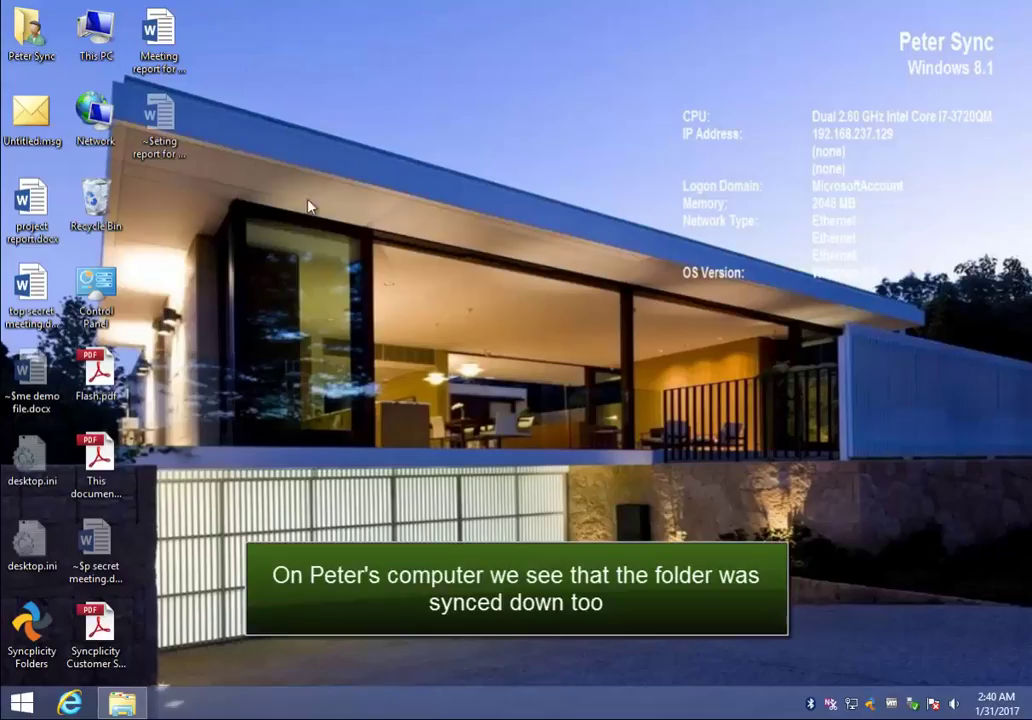
{"action": "left_click", "coordinate": [122, 704]}
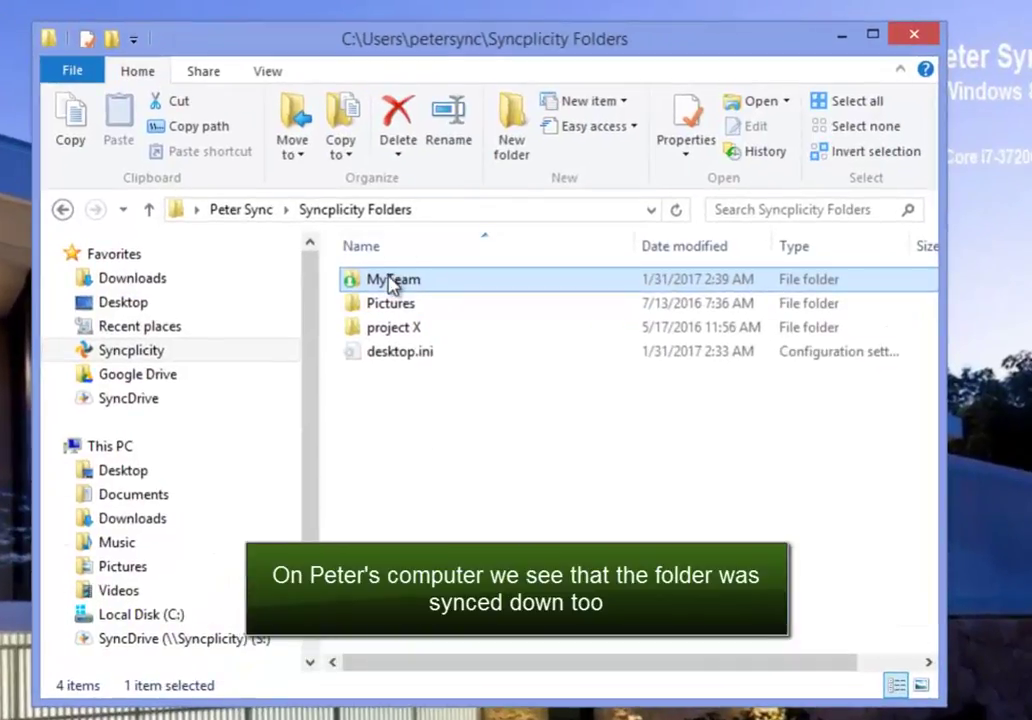
{"action": "double_click", "coordinate": [390, 281]}
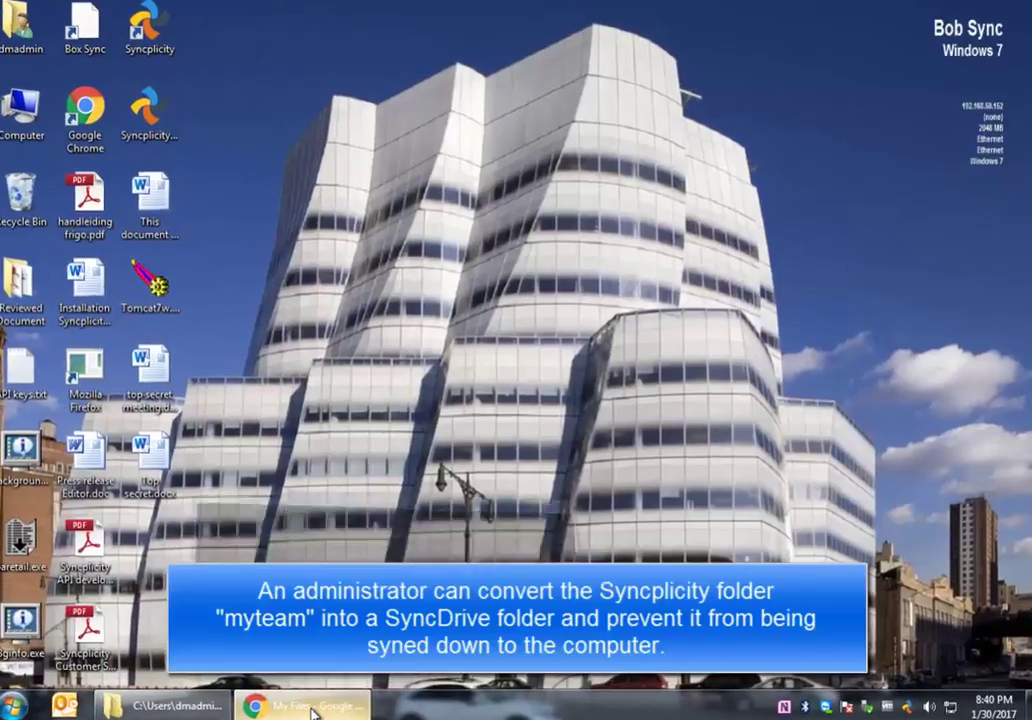
Step: Switch back to Syncplicity in Chrome, close the folder sharing dialog and go to the administrator's Manage Folders page
{"action": "left_click", "coordinate": [320, 693]}
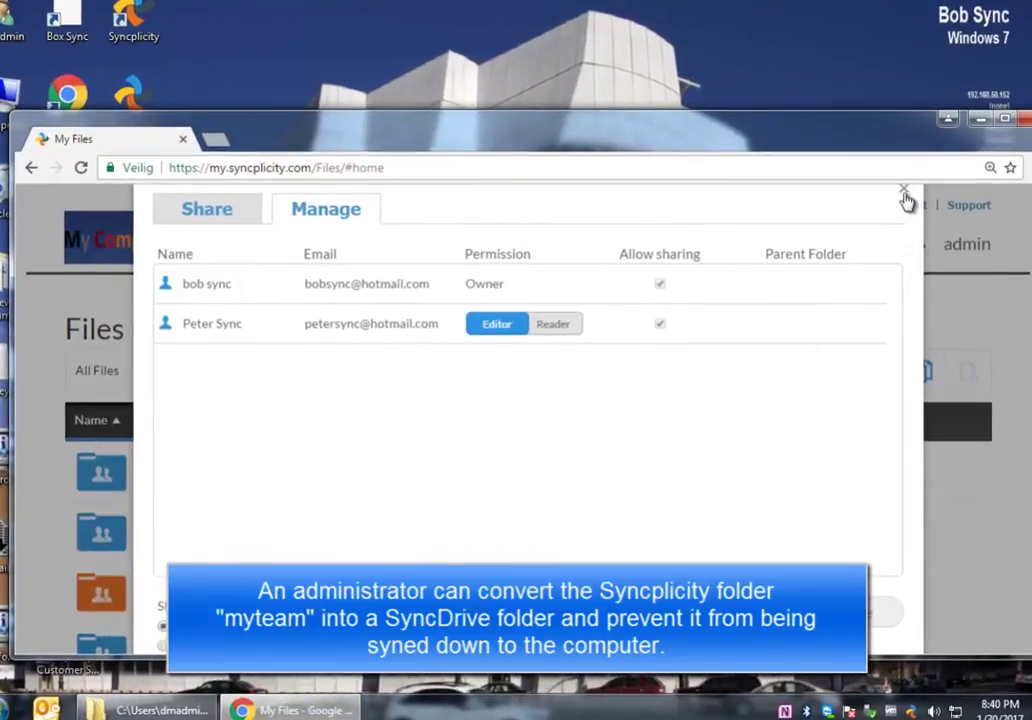
{"action": "left_click", "coordinate": [904, 192]}
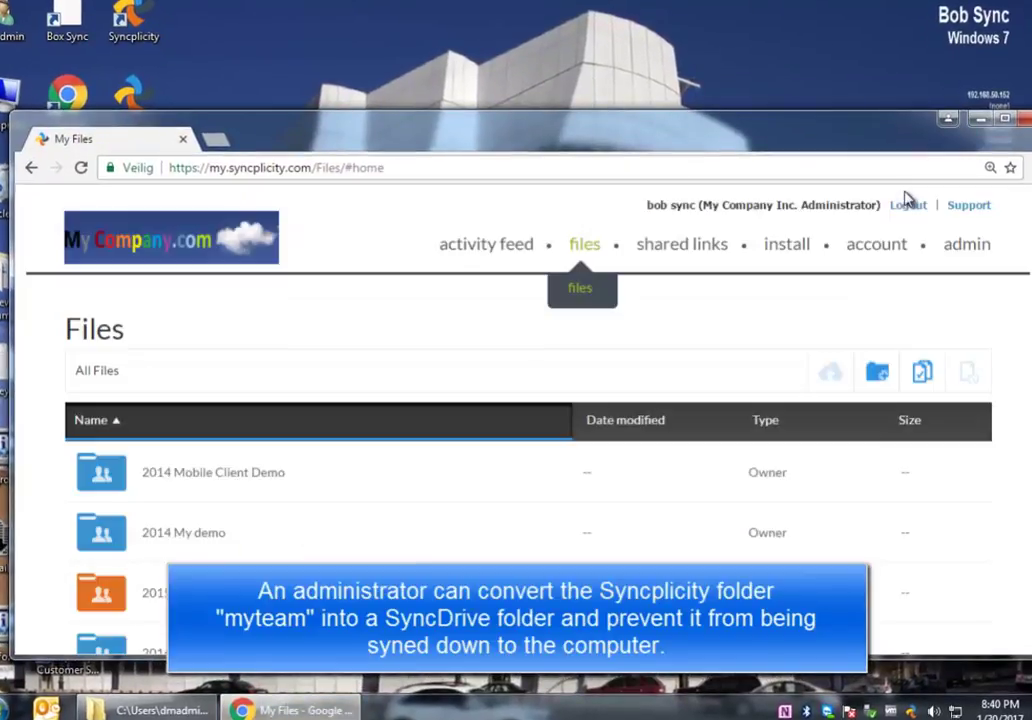
{"action": "left_click", "coordinate": [965, 254]}
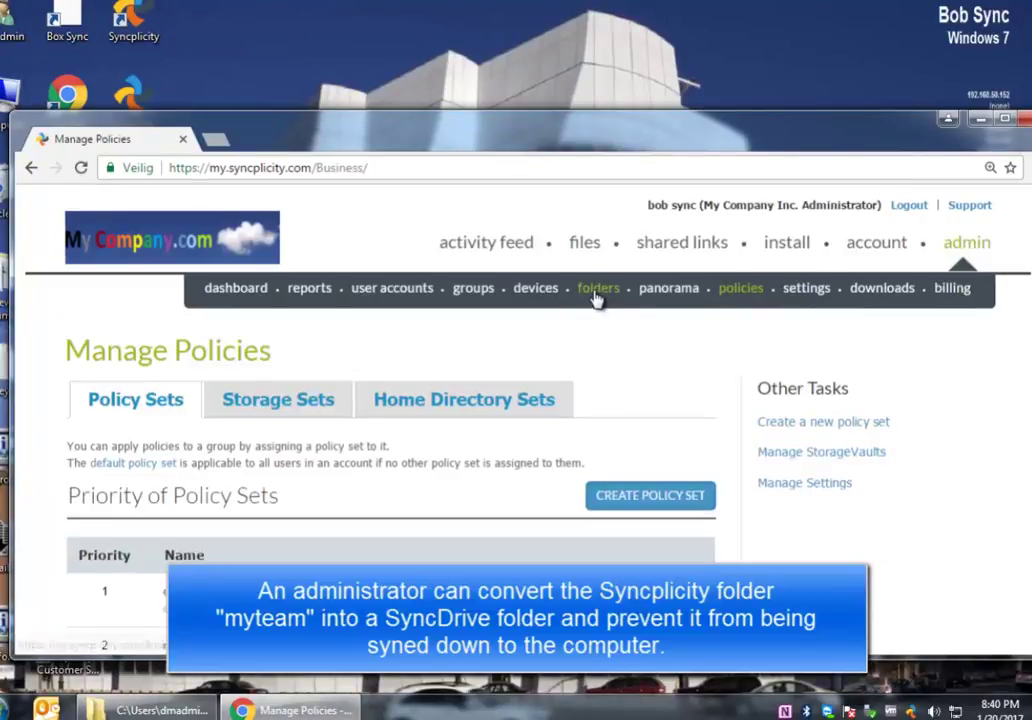
{"action": "left_click", "coordinate": [595, 293]}
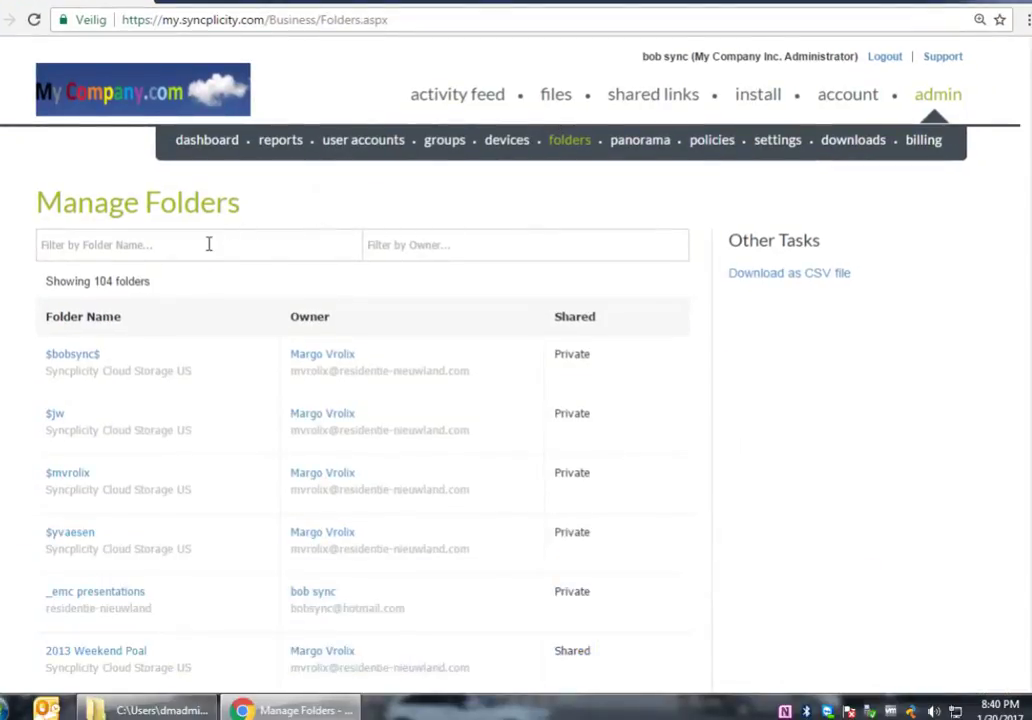
Step: Filter the managed folders by the name "myteam" and open the MyTeam folder's properties
{"action": "left_click", "coordinate": [209, 244]}
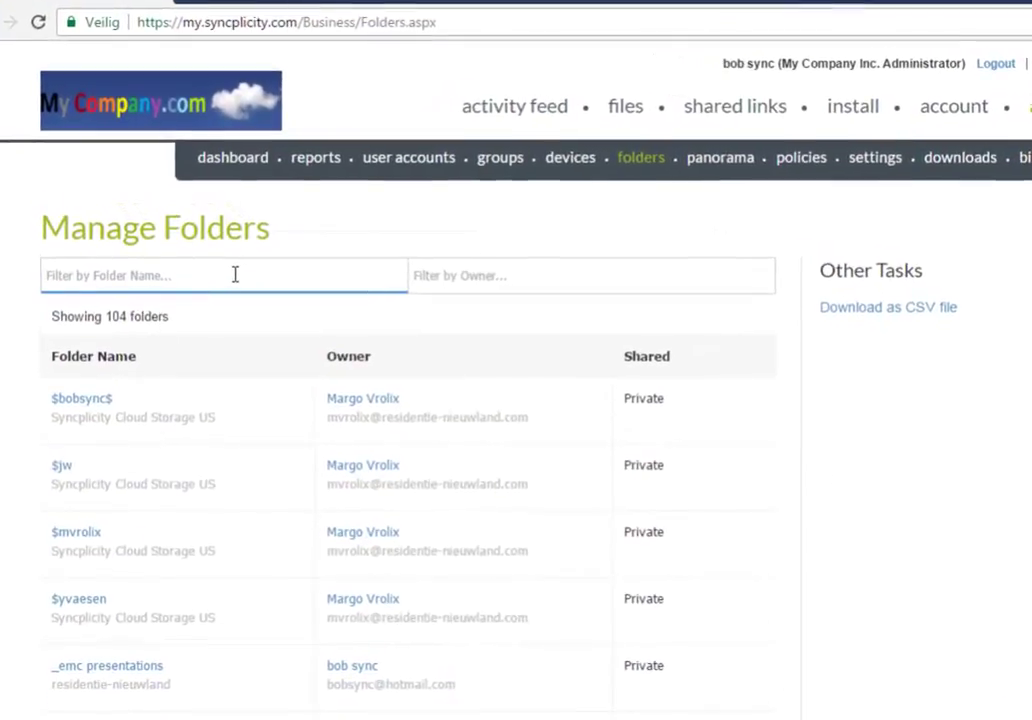
{"action": "type", "text": "myteam"}
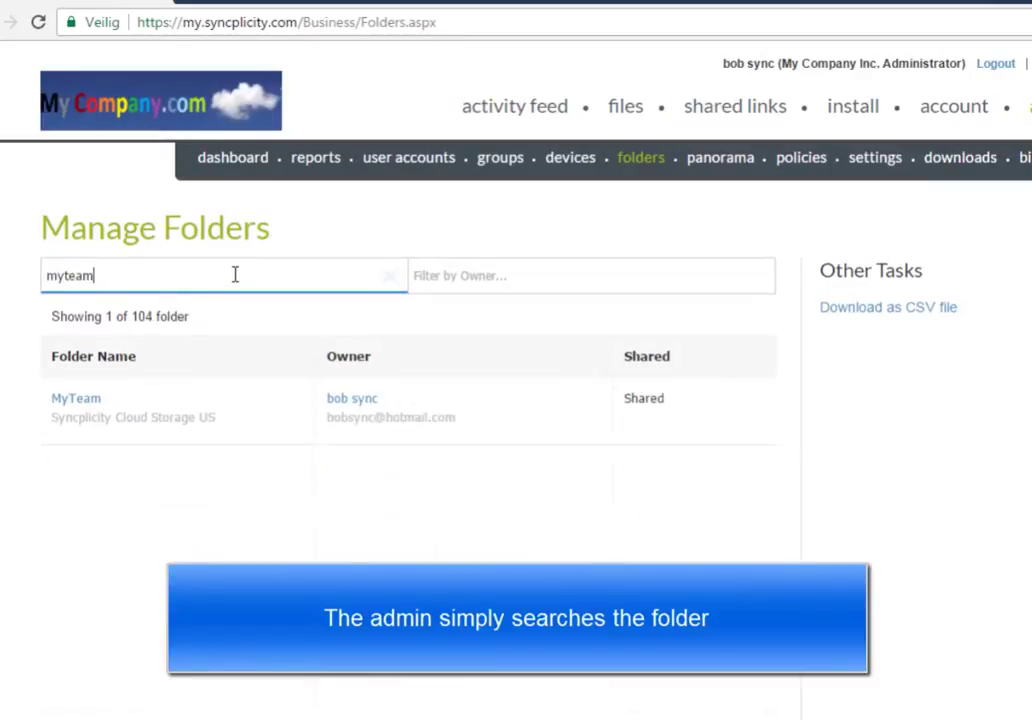
{"action": "left_click", "coordinate": [80, 402]}
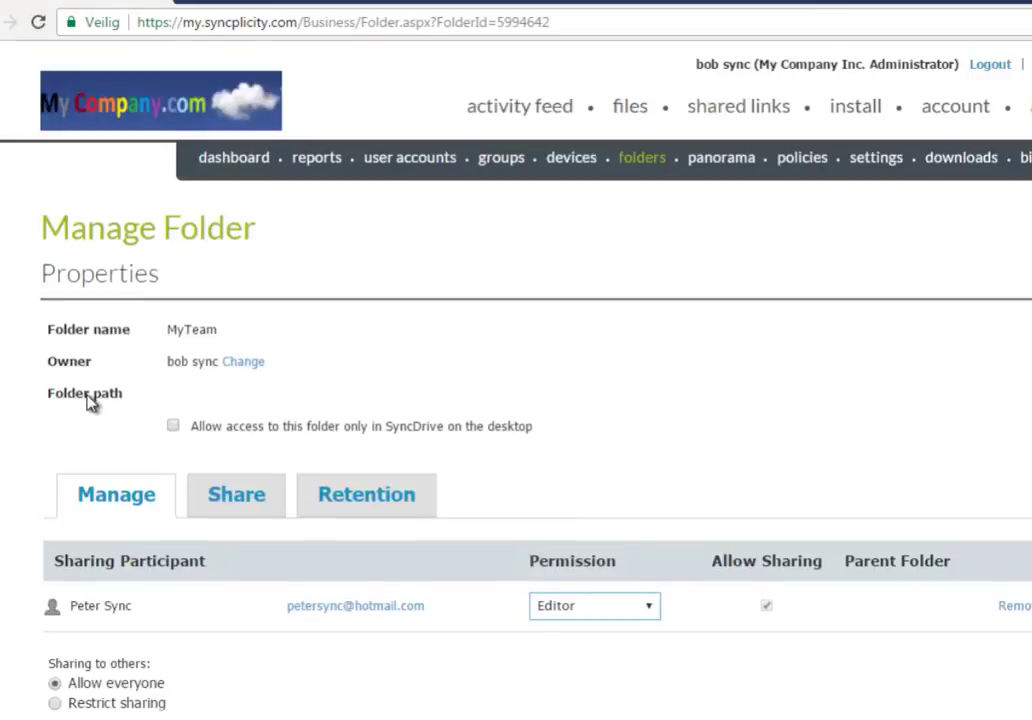
{"action": "scroll", "coordinate": [270, 420], "scroll_direction": "down", "scroll_amount": 1}
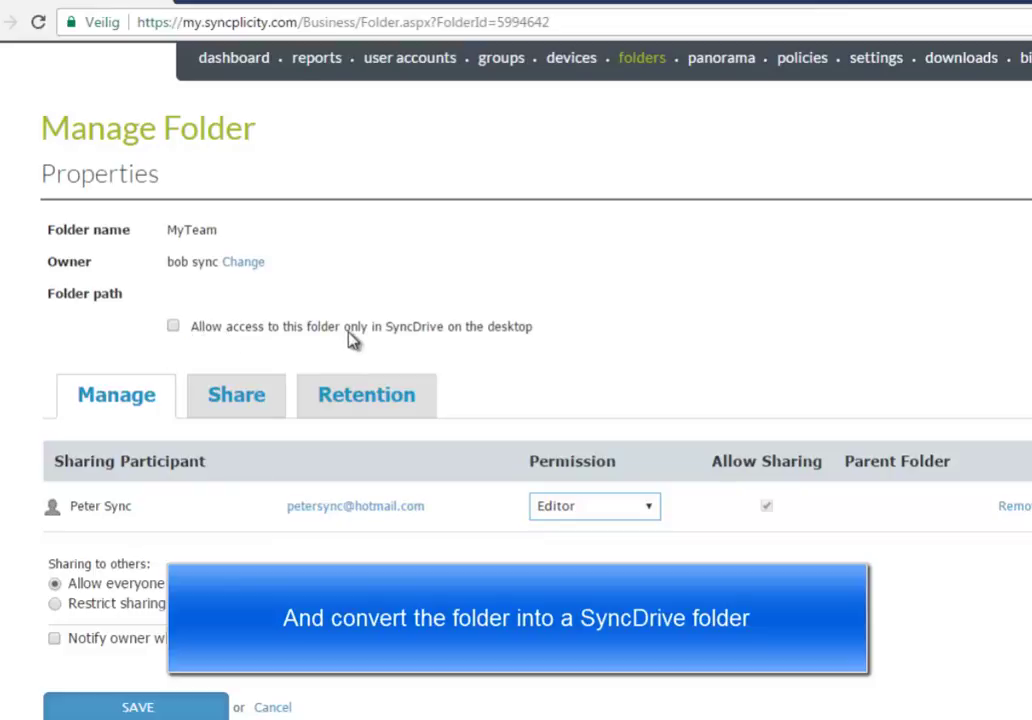
Step: Restrict the MyTeam folder's desktop access to SyncDrive only, acknowledge the impact on participants and confirm the change
{"action": "left_click", "coordinate": [173, 327]}
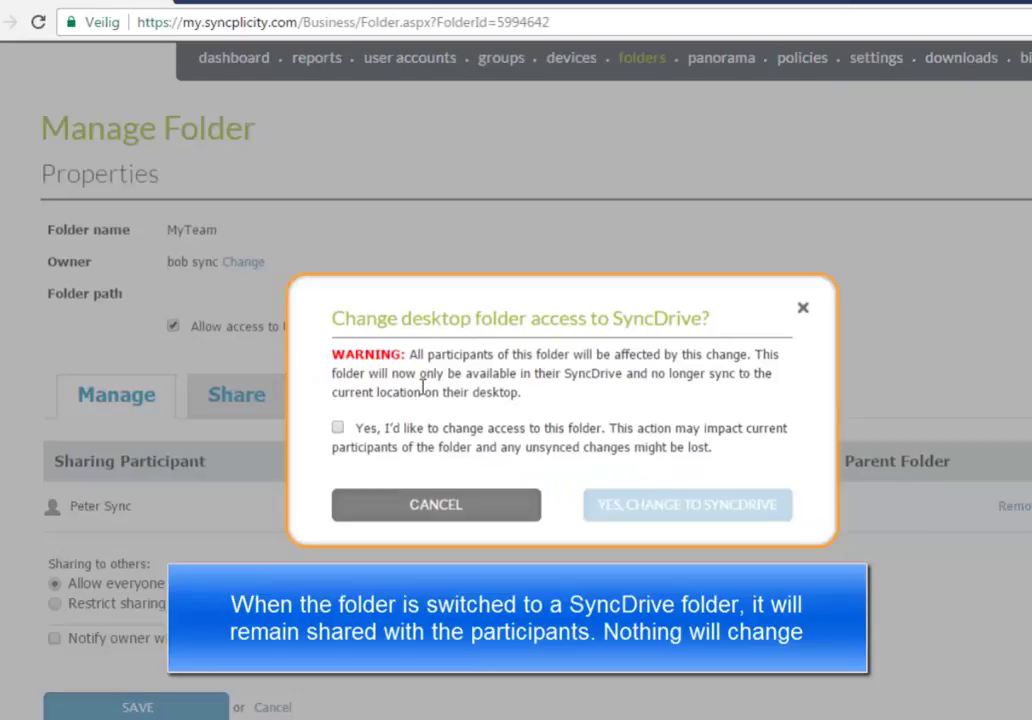
{"action": "left_click_drag", "start_coordinate": [399, 376], "coordinate": [770, 377]}
{"action": "left_click_drag", "start_coordinate": [333, 393], "coordinate": [421, 393]}
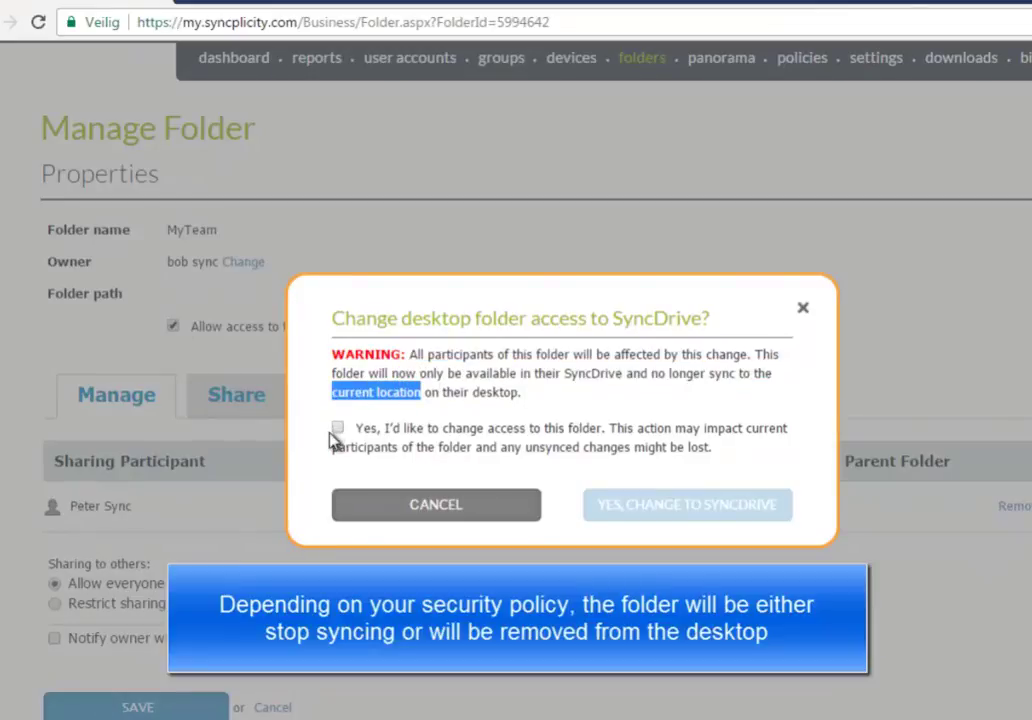
{"action": "left_click", "coordinate": [337, 430]}
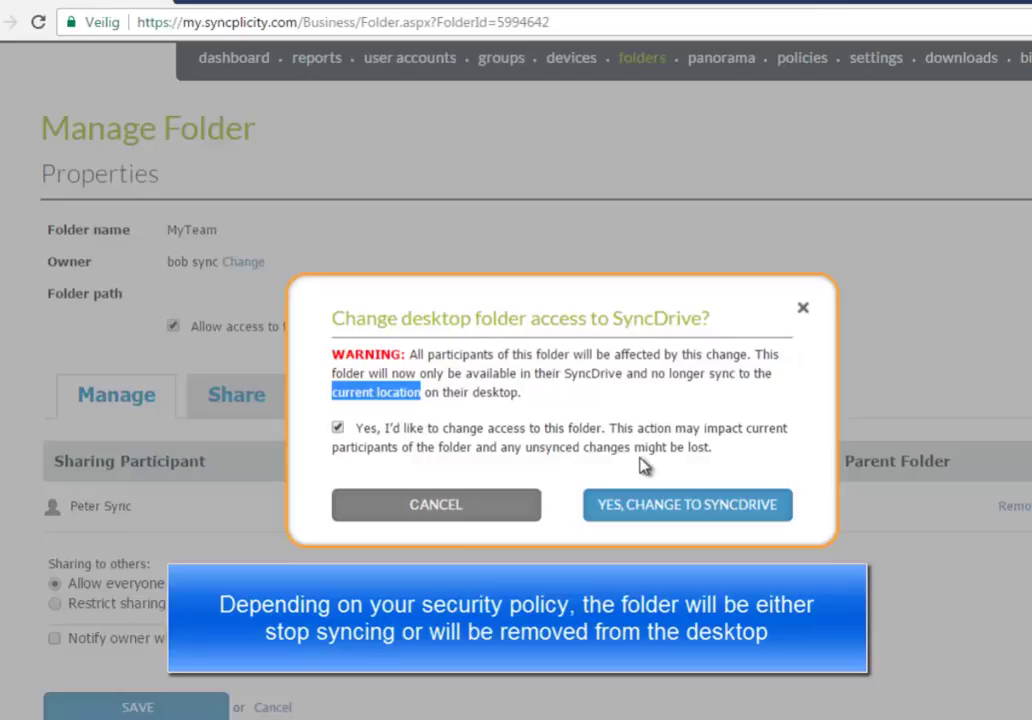
{"action": "left_click", "coordinate": [686, 505]}
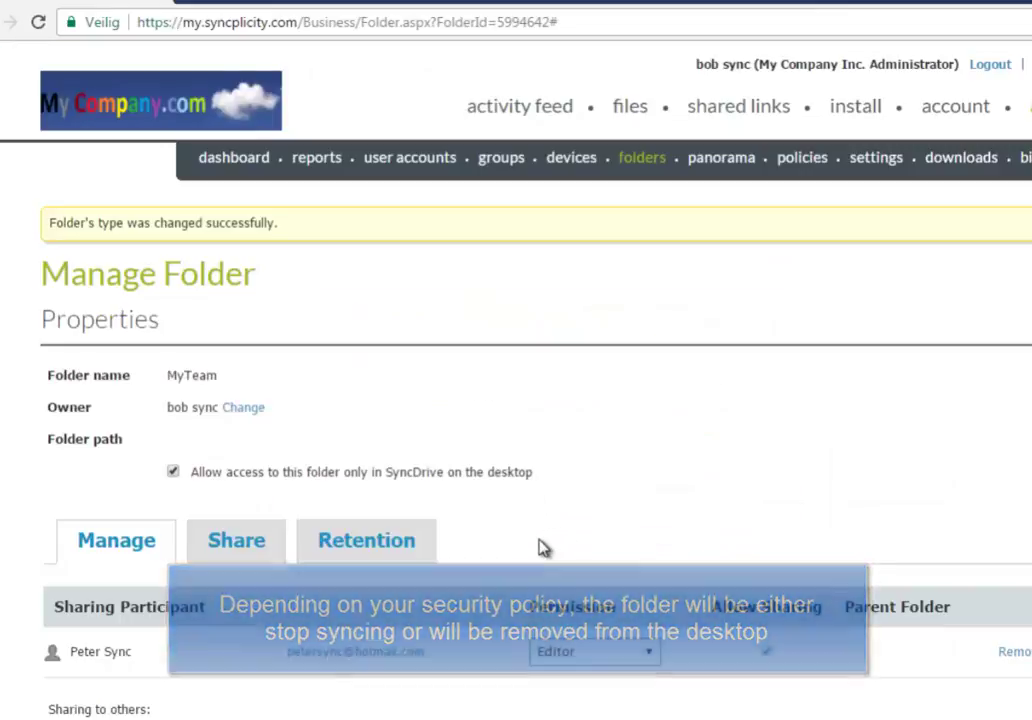
{"action": "scroll", "coordinate": [537, 546], "scroll_direction": "down", "scroll_amount": 3}
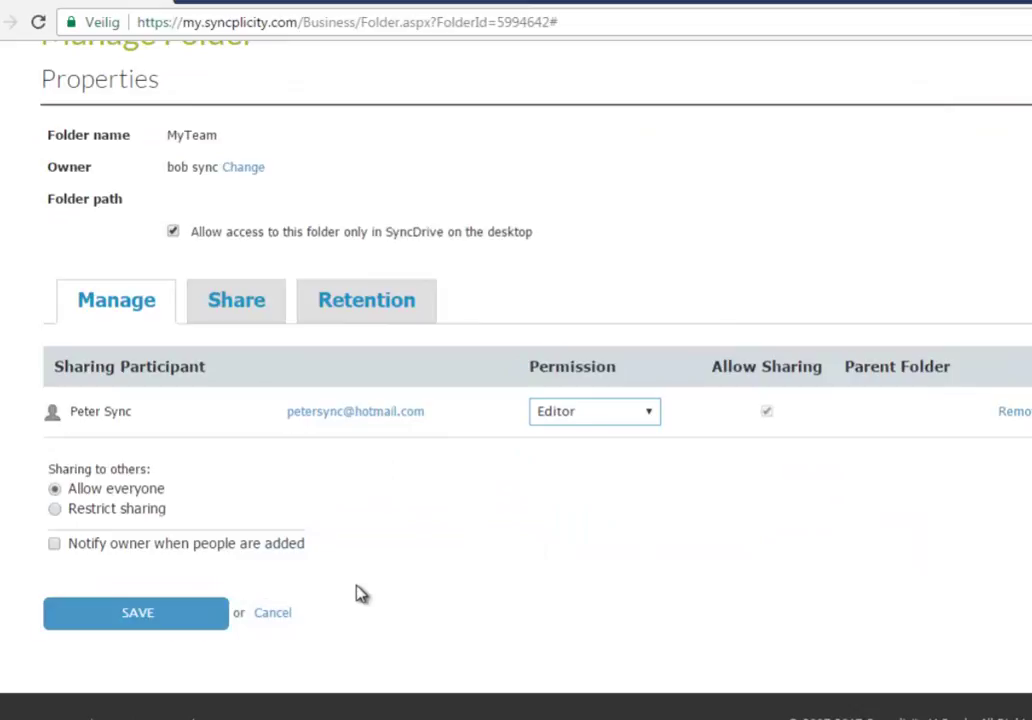
{"action": "scroll", "coordinate": [357, 583], "scroll_direction": "up", "scroll_amount": 3}
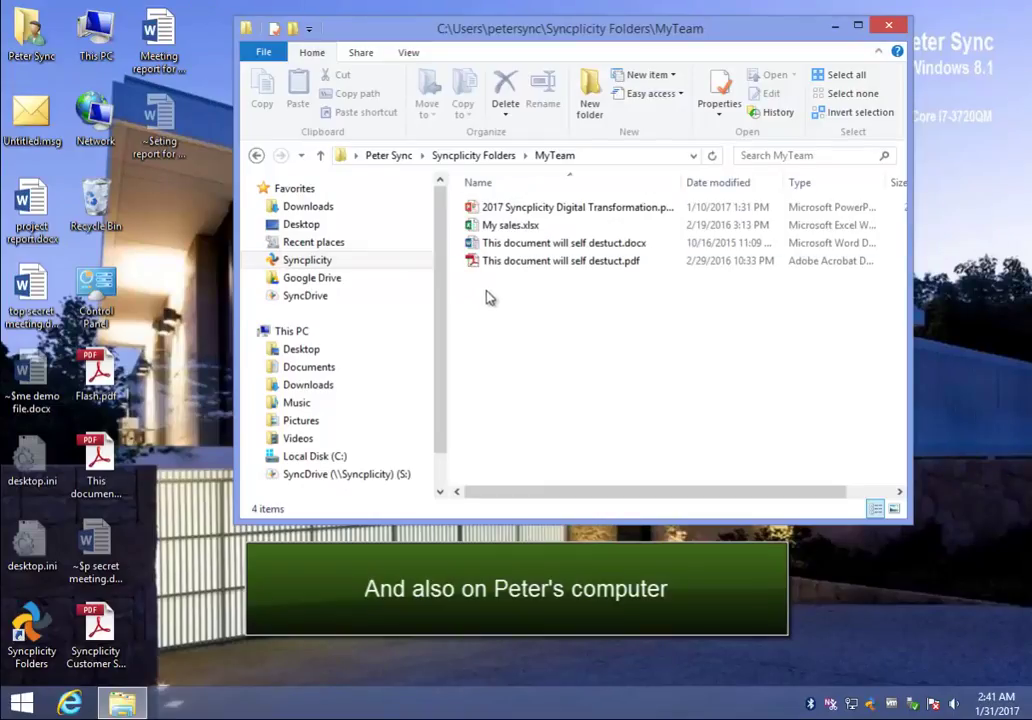
Step: Return to Syncplicity Folders on the participant's computer, and open the MyTeam folder on the SyncDrive (S:) drive of the administrator's computer
{"action": "left_click", "coordinate": [486, 158]}
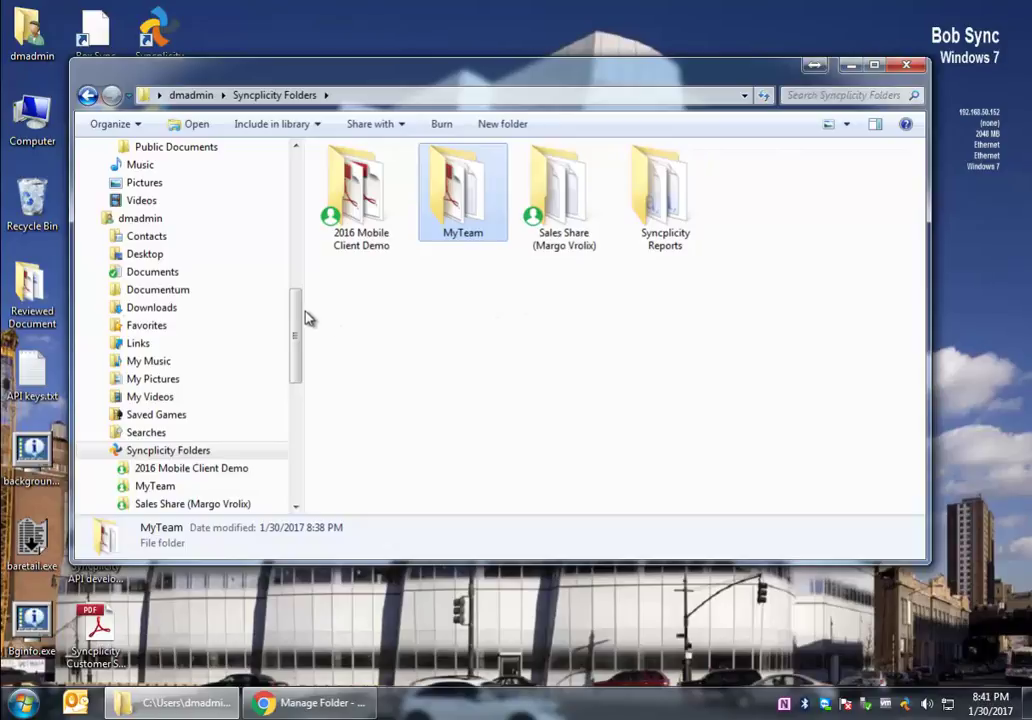
{"action": "scroll", "coordinate": [286, 369], "scroll_direction": "down", "scroll_amount": 5}
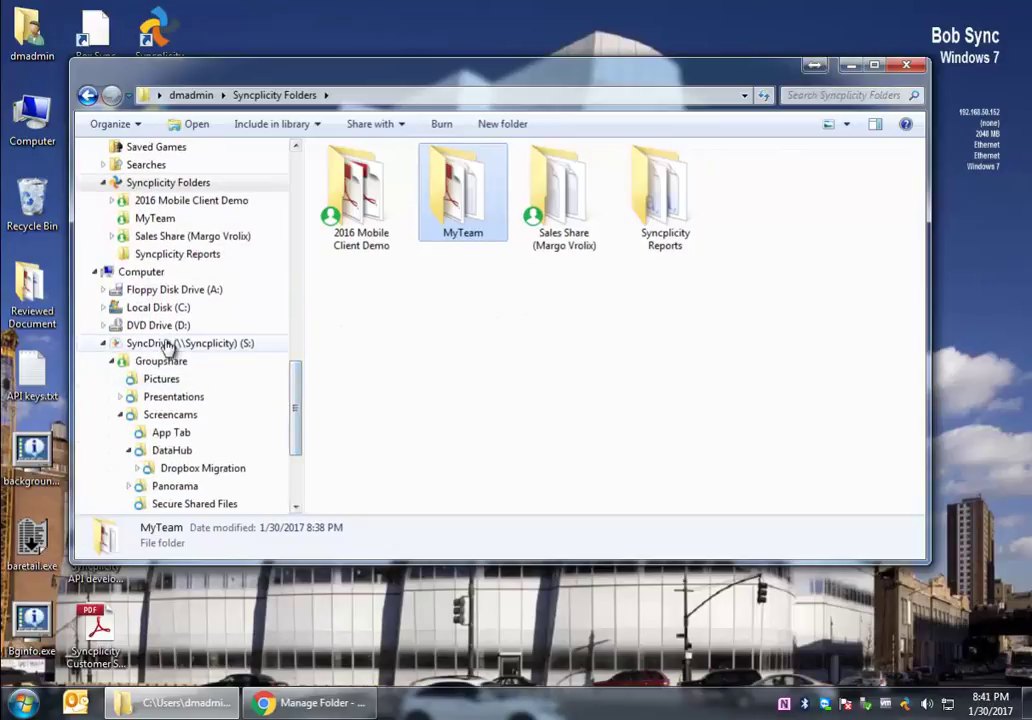
{"action": "left_click", "coordinate": [165, 343]}
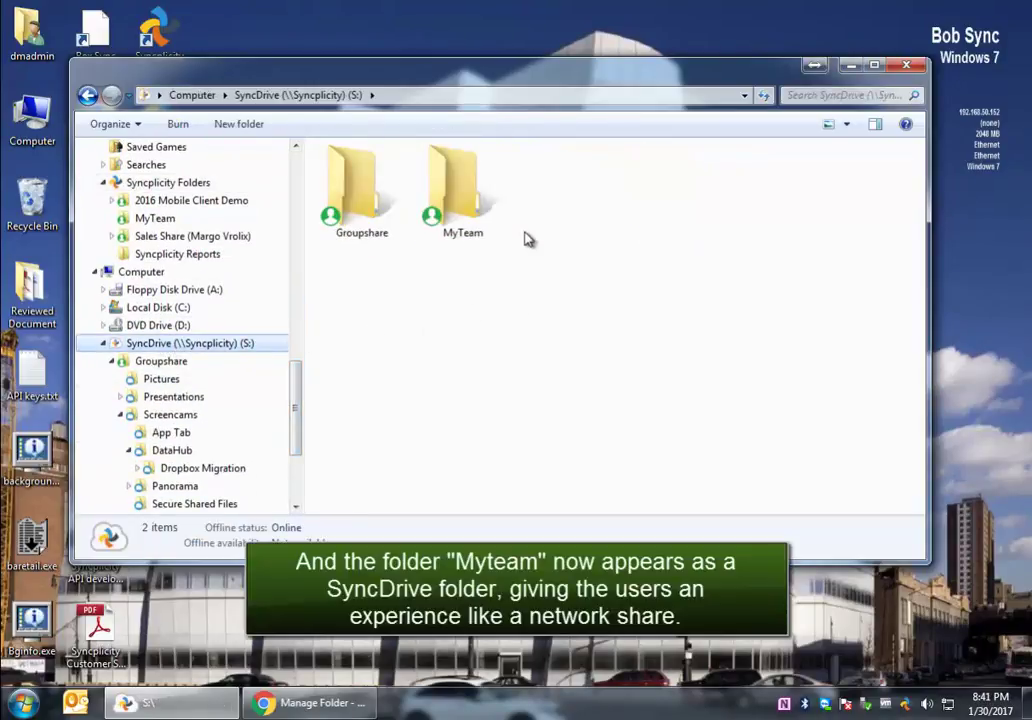
{"action": "double_click", "coordinate": [447, 197]}
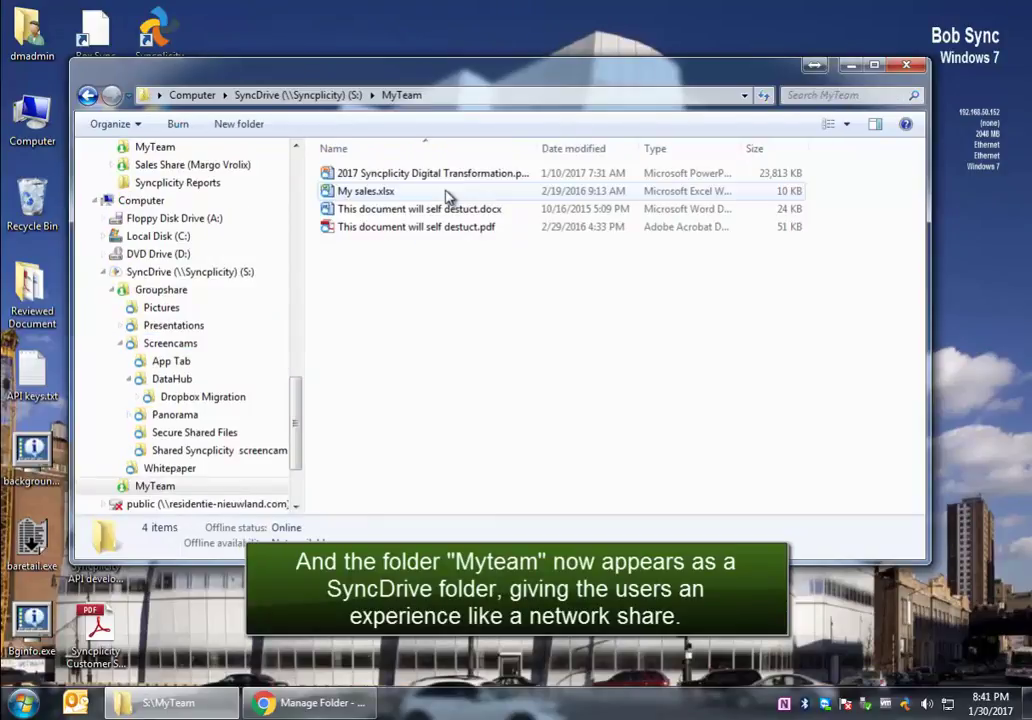